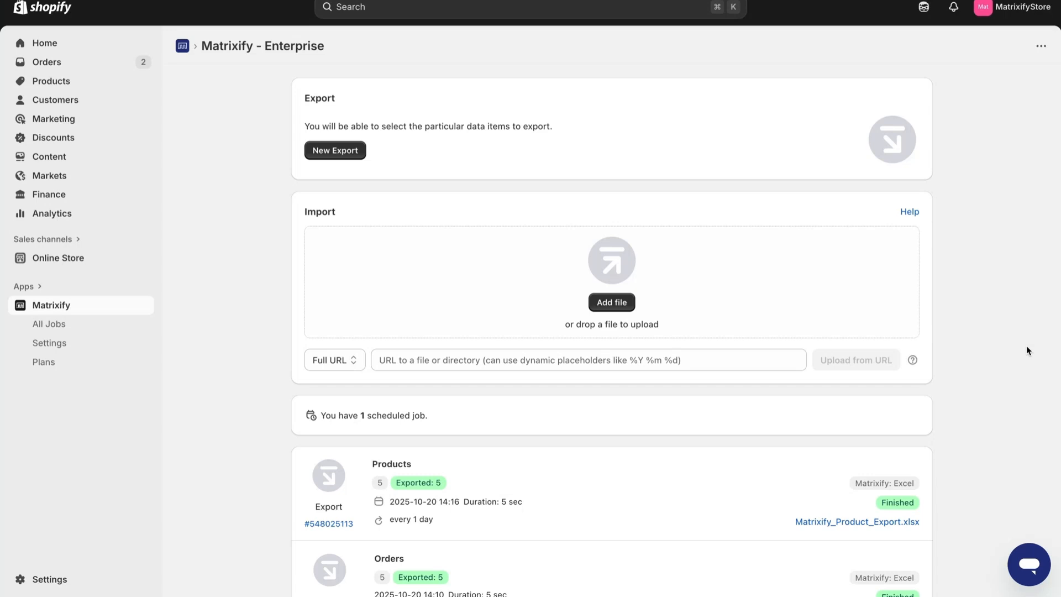
# - Start a new export and choose Matrixify: Excel as its format
pyautogui.click(350, 157)
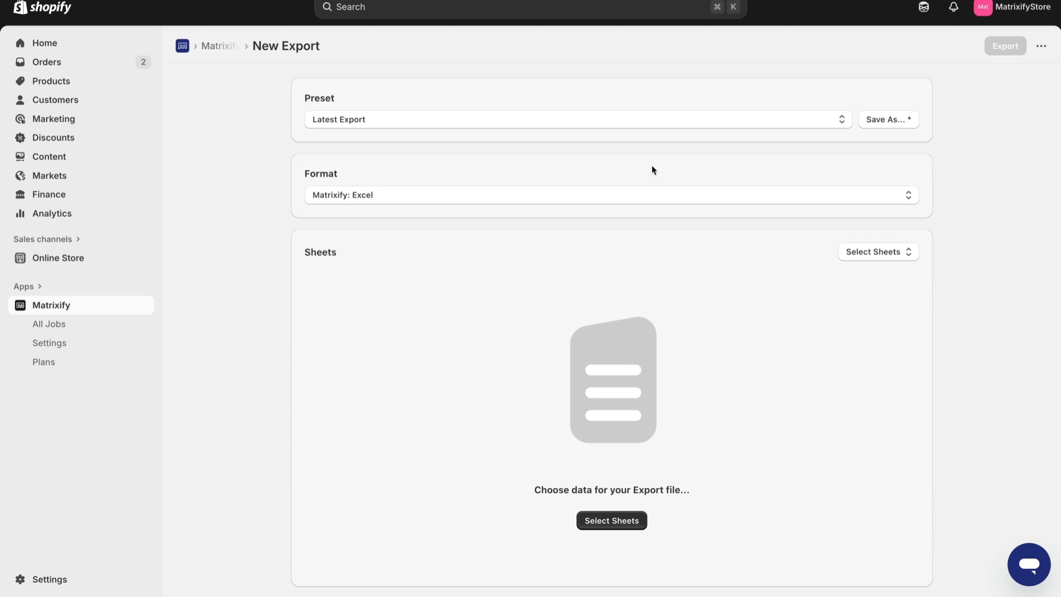
pyautogui.click(571, 202)
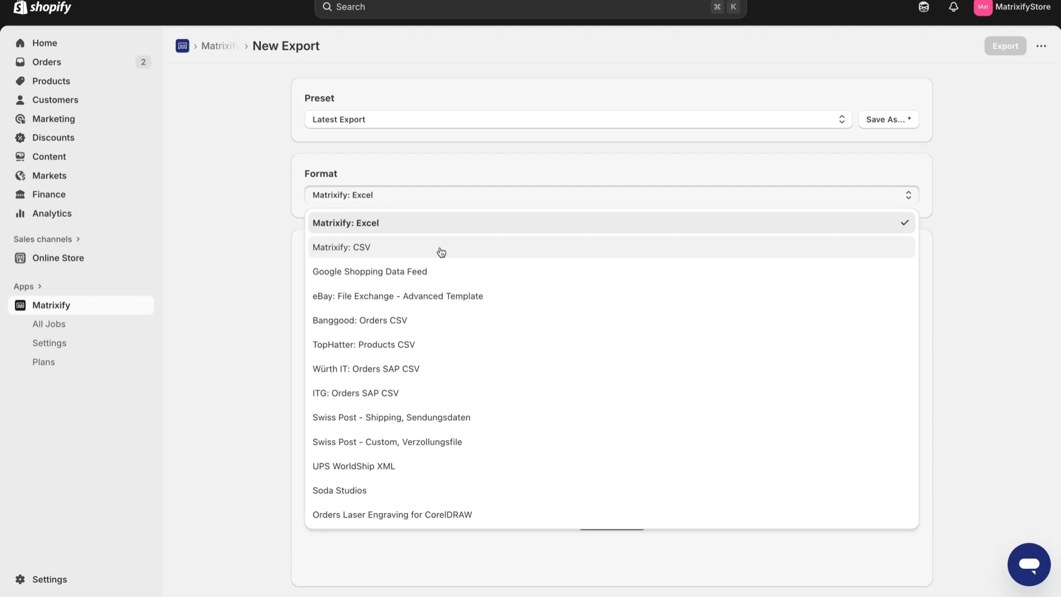
pyautogui.click(430, 224)
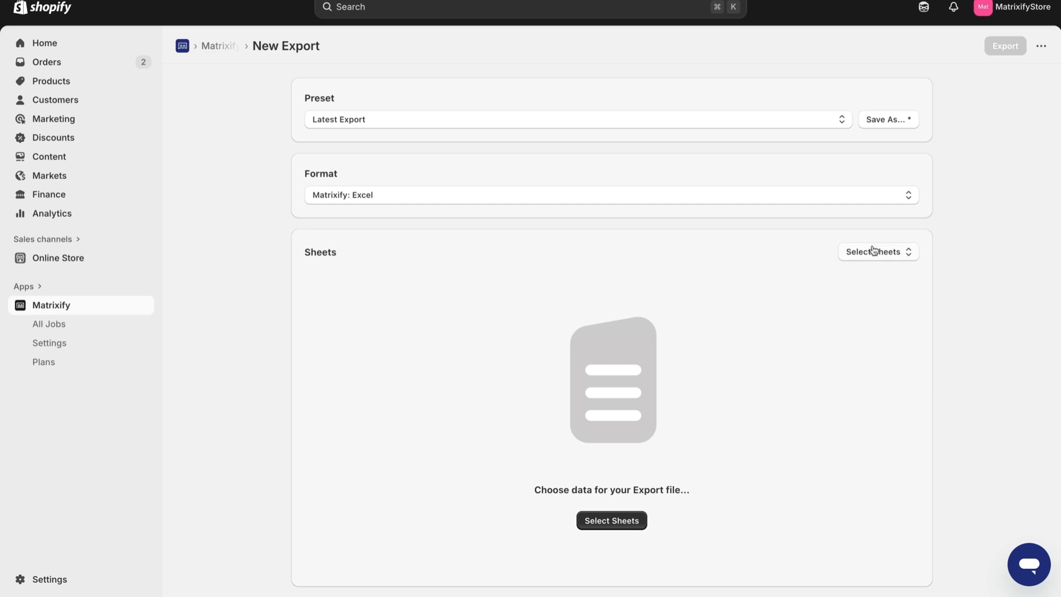
# - Add the Orders sheet to the export and expand its column groups
pyautogui.click(890, 255)
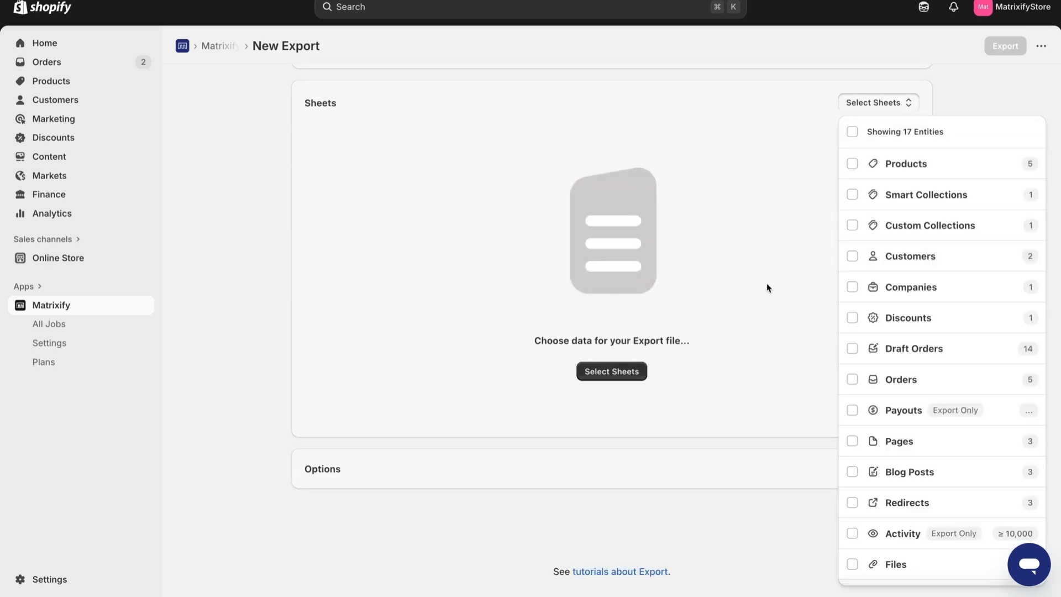
pyautogui.click(881, 378)
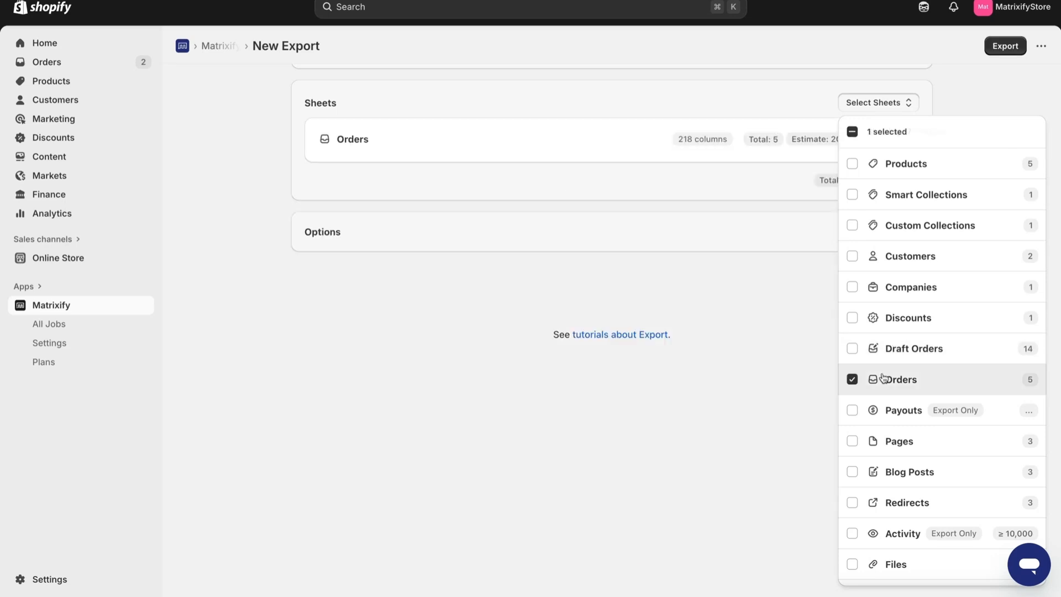
pyautogui.click(748, 337)
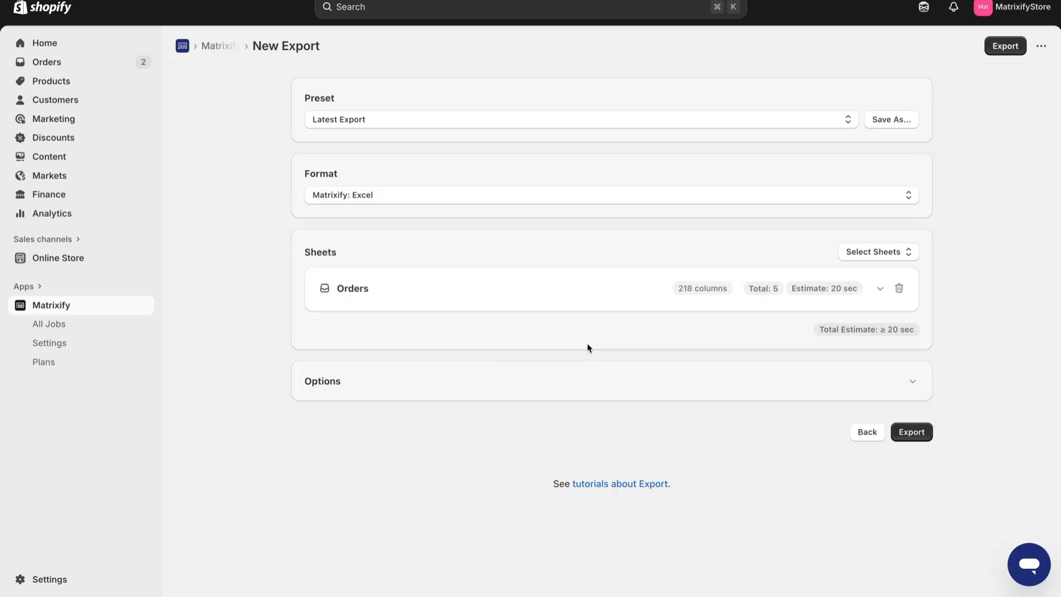
pyautogui.click(497, 301)
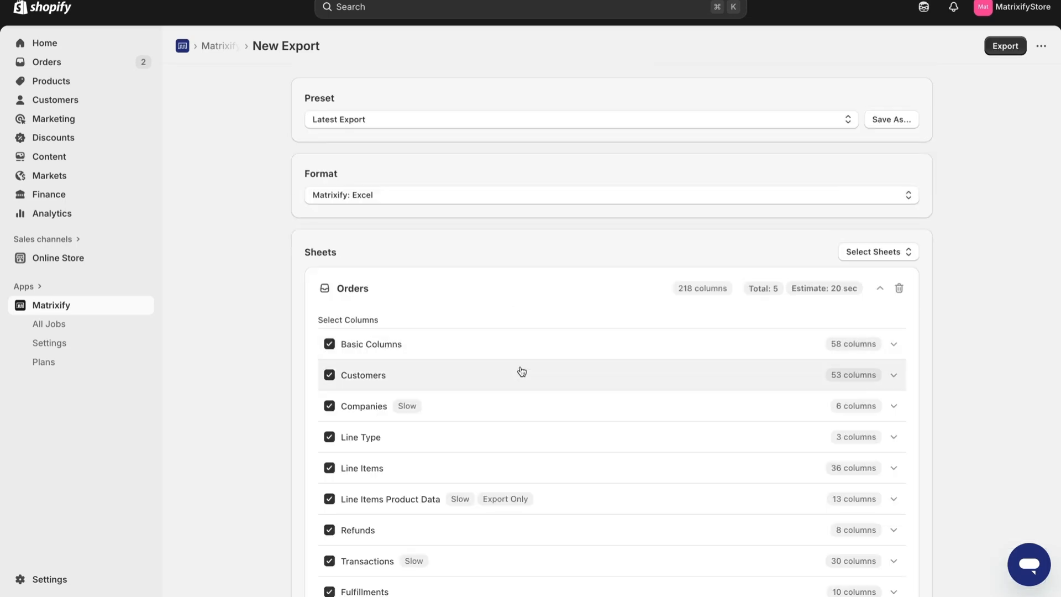
pyautogui.scroll(-2, 521, 372)
pyautogui.scroll(-2, 521, 372)
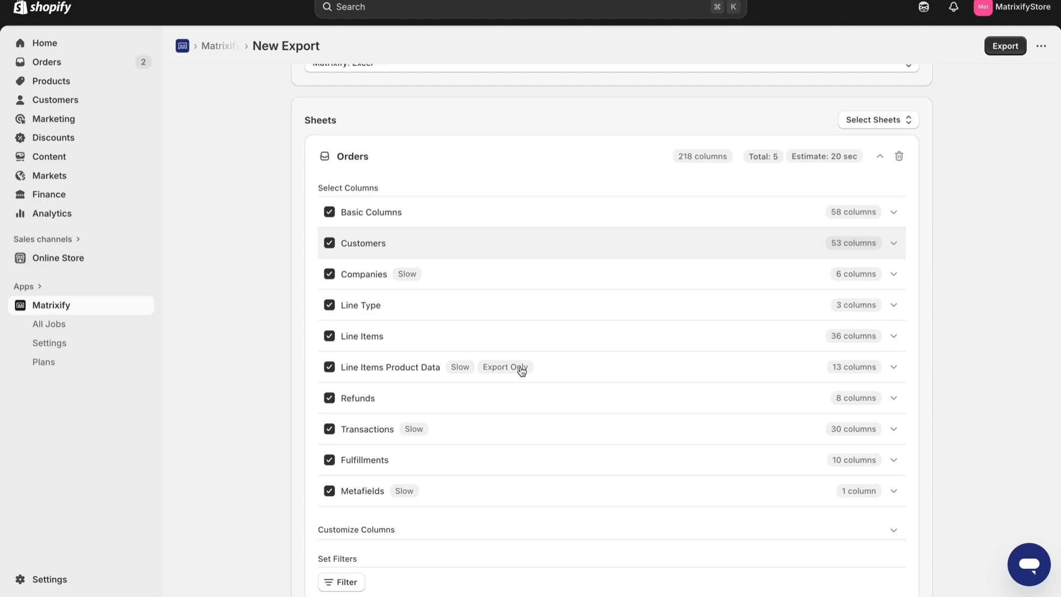
# - Exclude and re-include the Basic Columns, Customers and Refunds column groups of the Orders sheet
pyautogui.click(329, 212)
pyautogui.click(329, 212)
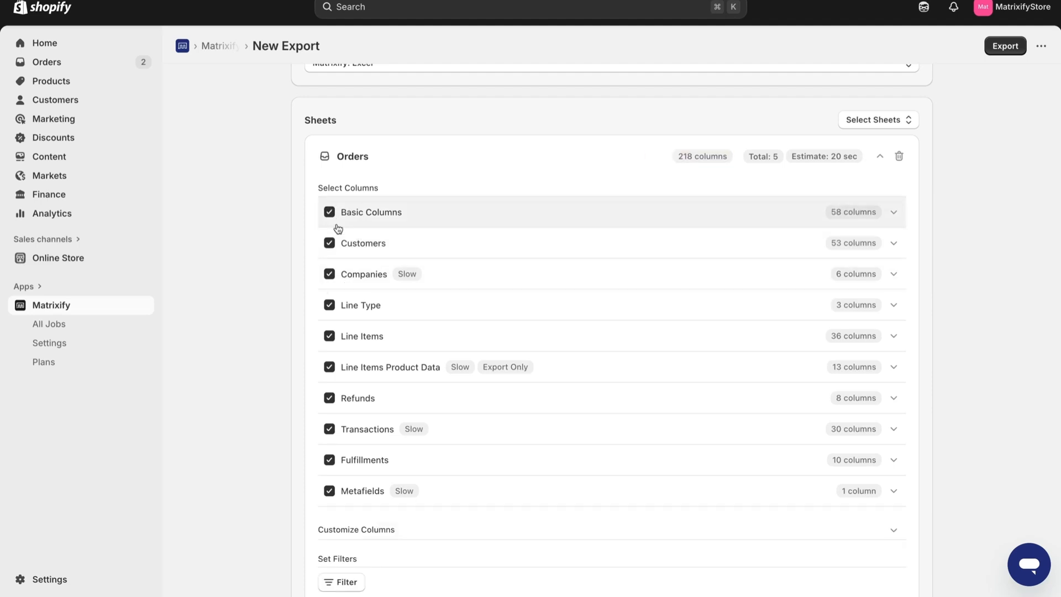
pyautogui.click(330, 243)
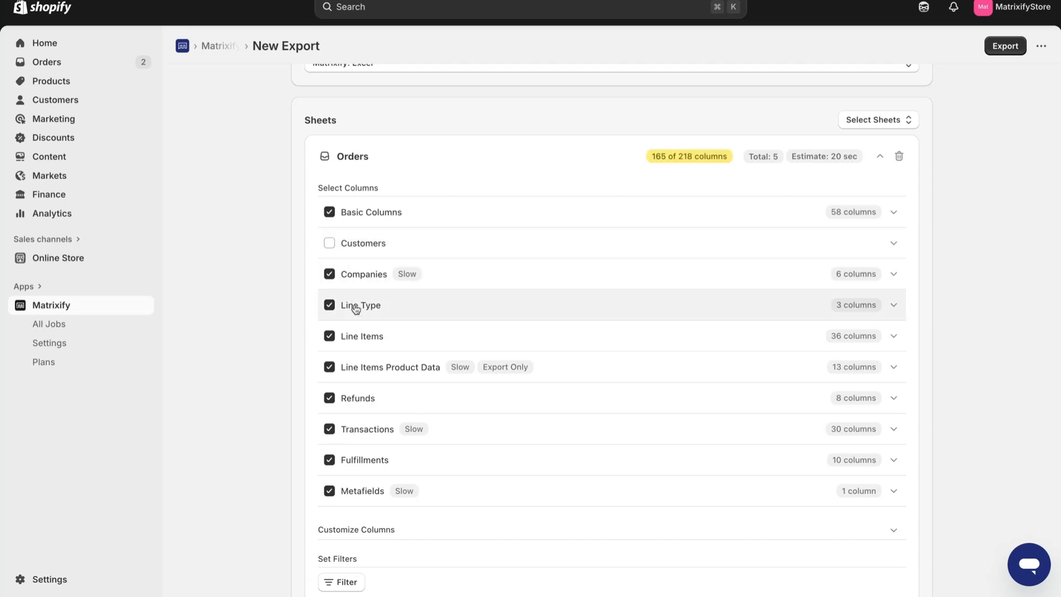
pyautogui.click(329, 399)
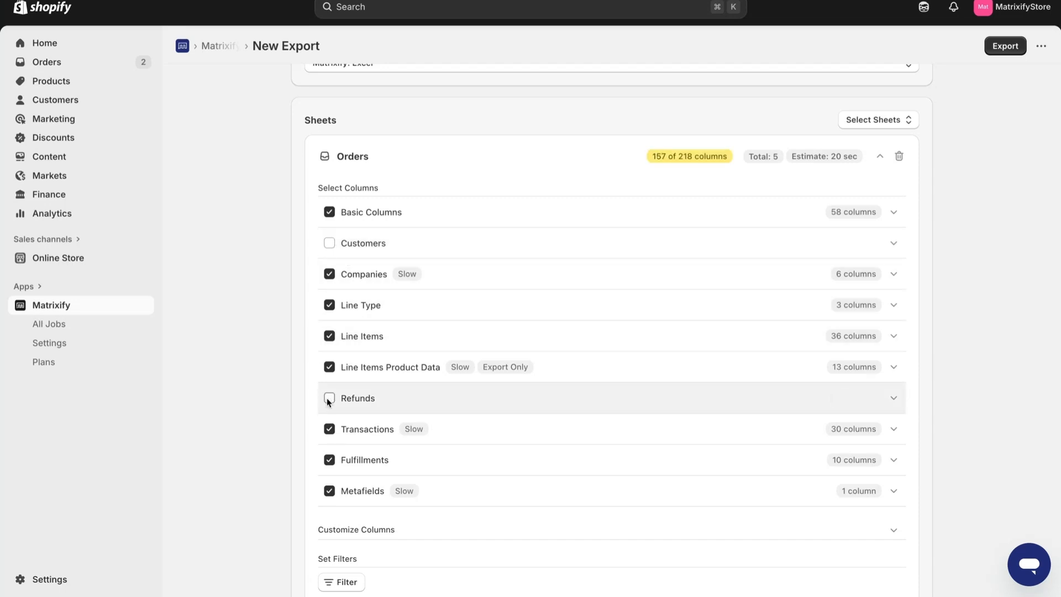
pyautogui.click(330, 399)
pyautogui.click(329, 243)
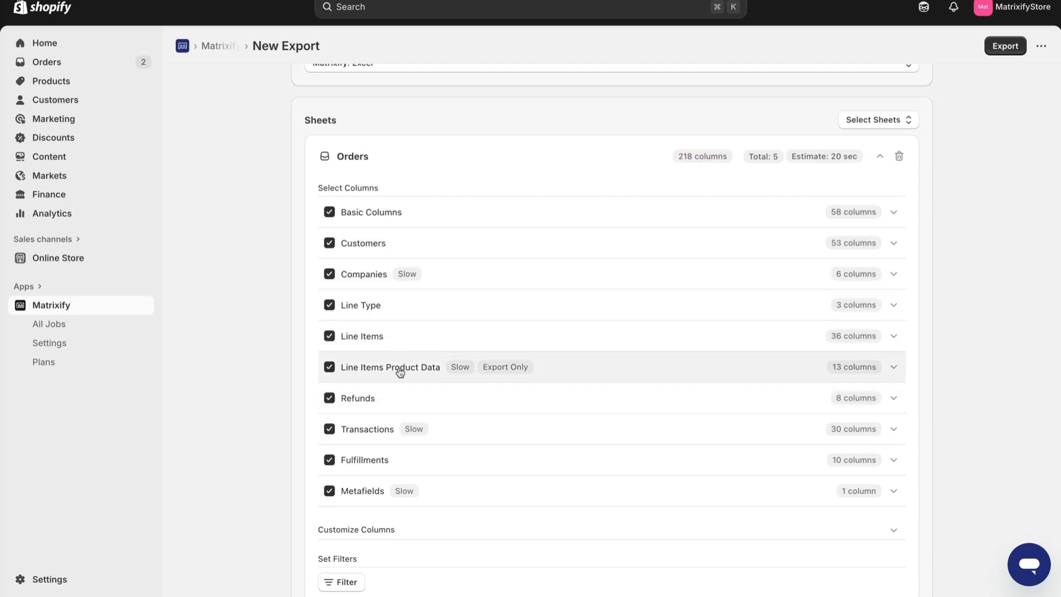
# - Expand the Basic Columns group and exclude Send Receipt, Tags, Cancel: Reason and Processed At from it
pyautogui.click(518, 212)
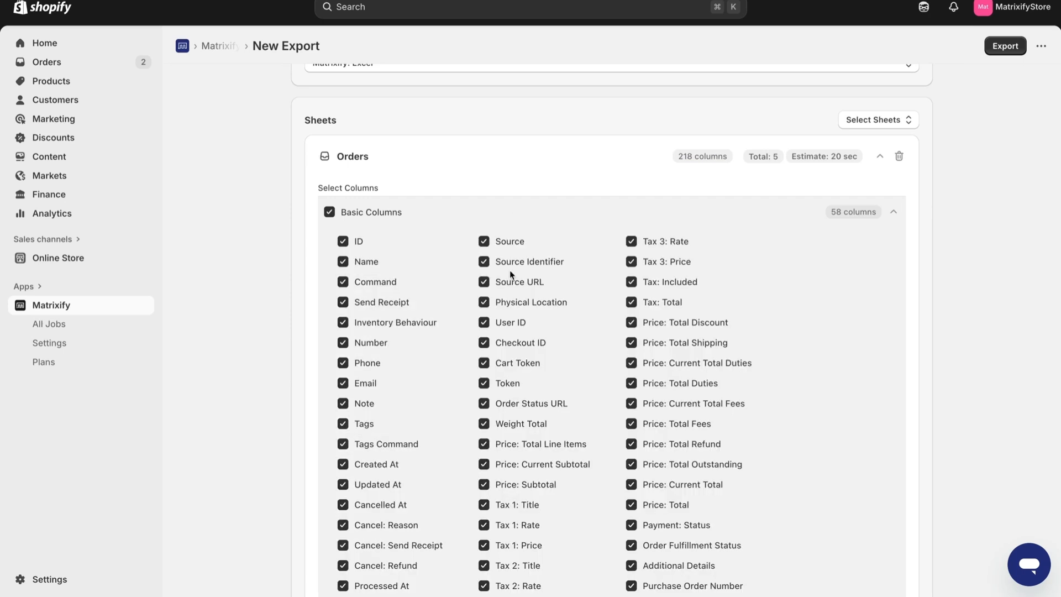
pyautogui.scroll(-3, 512, 274)
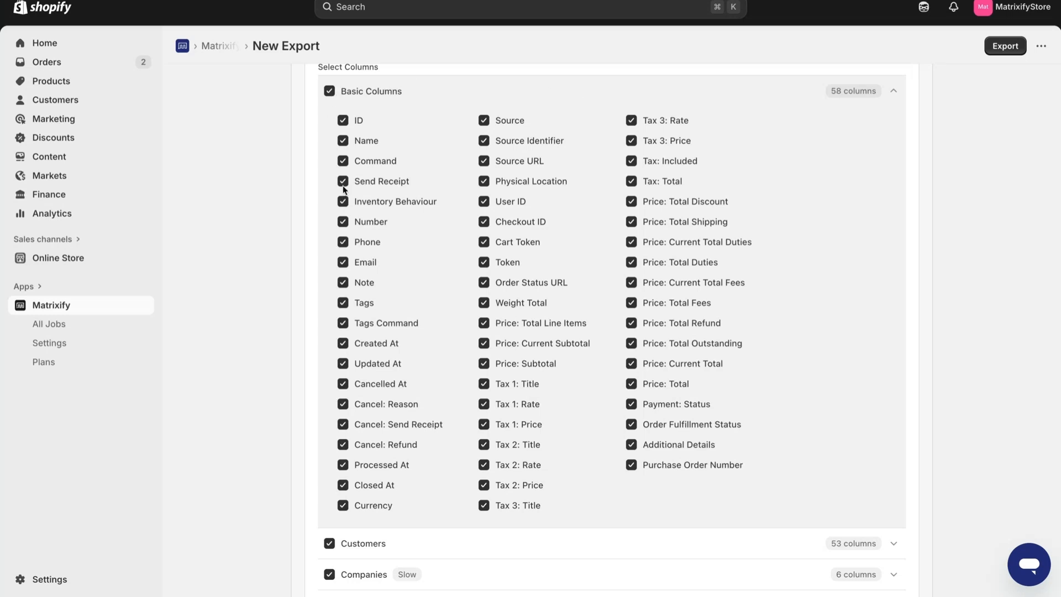
pyautogui.click(365, 182)
pyautogui.click(358, 305)
pyautogui.click(365, 407)
pyautogui.click(385, 468)
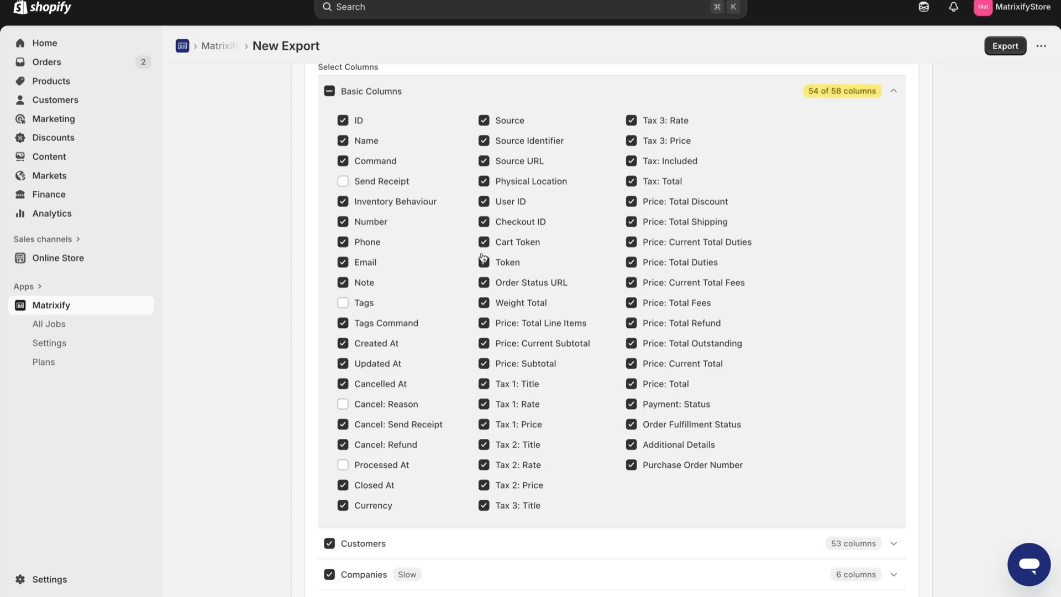
# - Include Send Receipt, Tags, Cancel: Reason and Processed At again and collapse the Basic Columns group
pyautogui.click(382, 186)
pyautogui.click(366, 304)
pyautogui.click(367, 406)
pyautogui.click(373, 469)
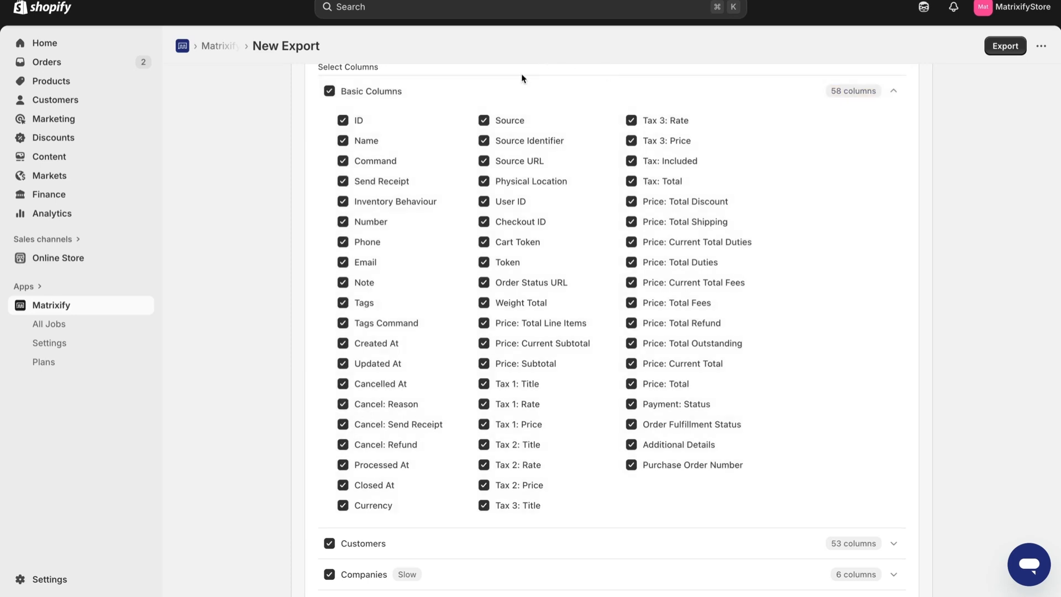
pyautogui.click(523, 90)
pyautogui.scroll(2, 983, 220)
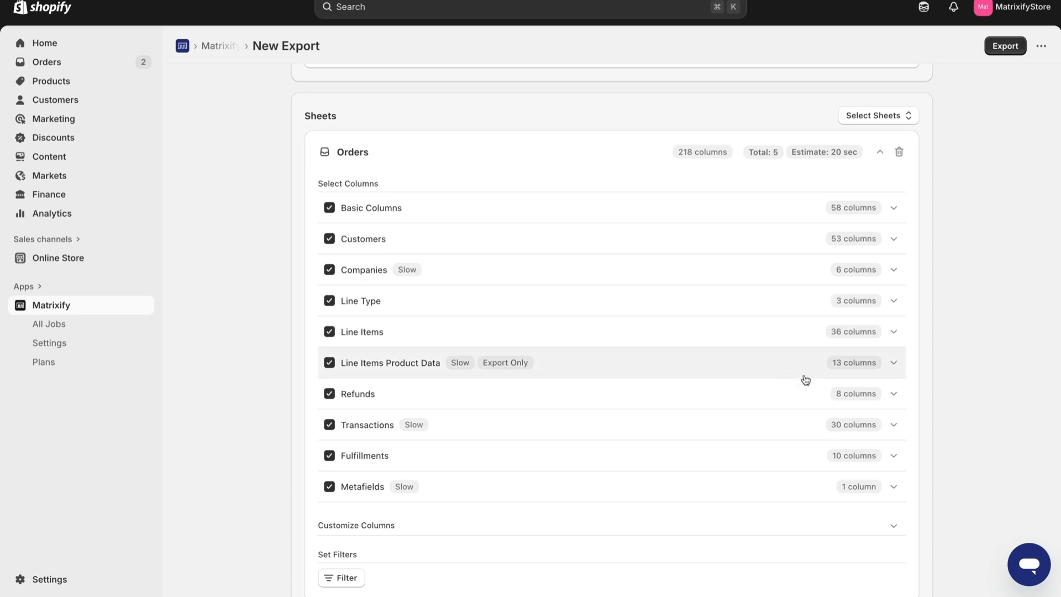
# - Examine the individual columns offered in the Line Items, Customers and Fulfillments groups of the Orders sheet
pyautogui.click(753, 341)
pyautogui.scroll(-3, 713, 207)
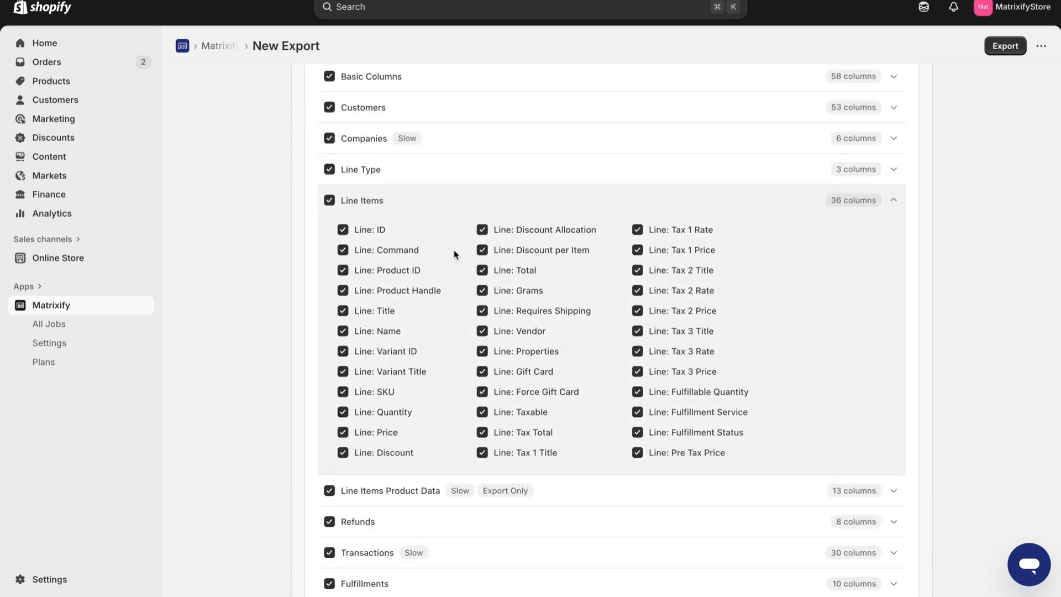
pyautogui.click(521, 199)
pyautogui.click(500, 109)
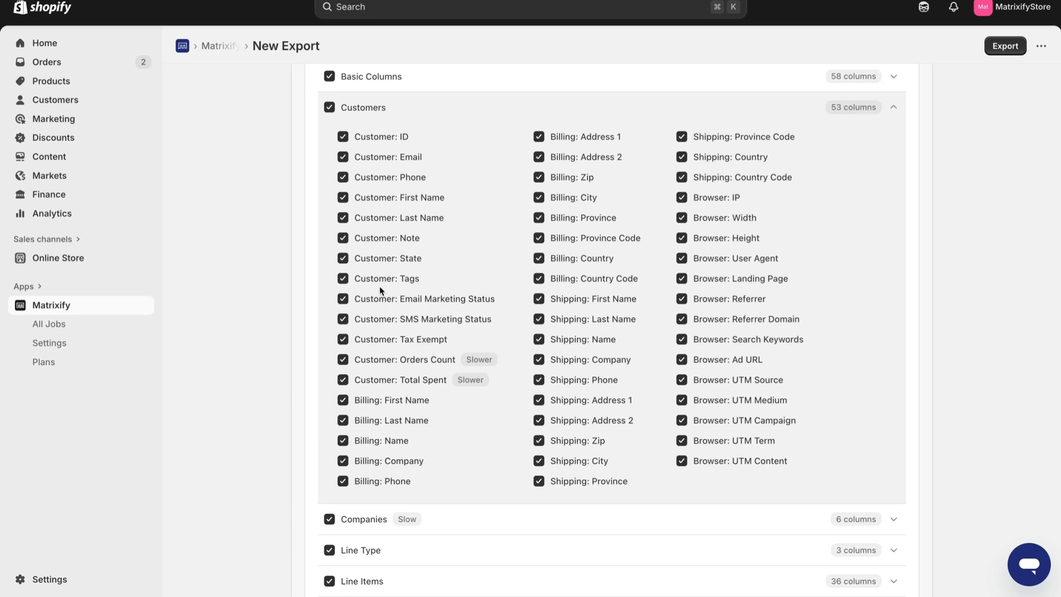
pyautogui.click(484, 100)
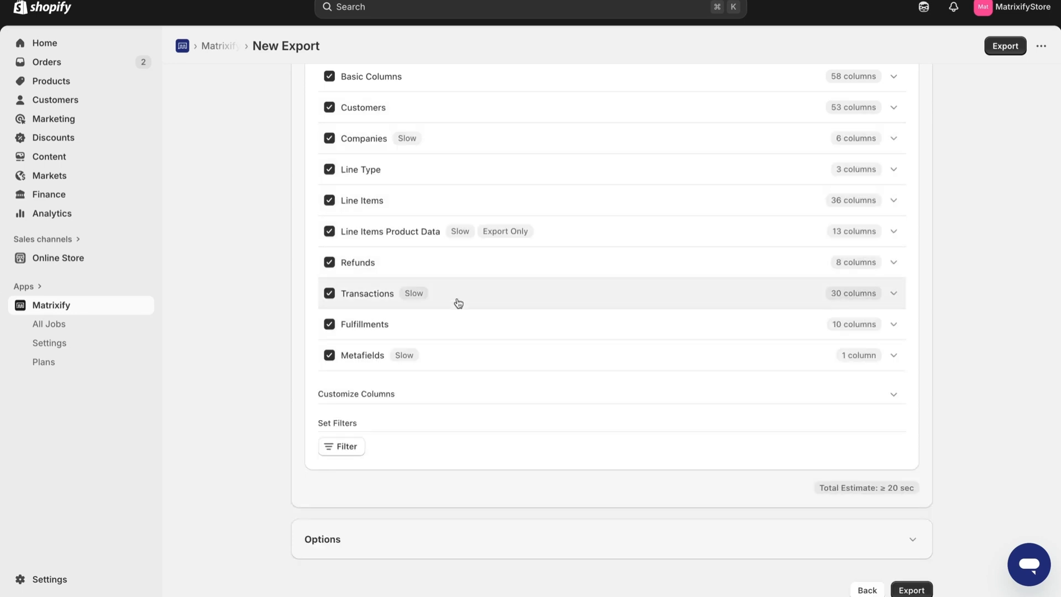
pyautogui.click(459, 330)
pyautogui.click(459, 331)
pyautogui.scroll(2, 1013, 212)
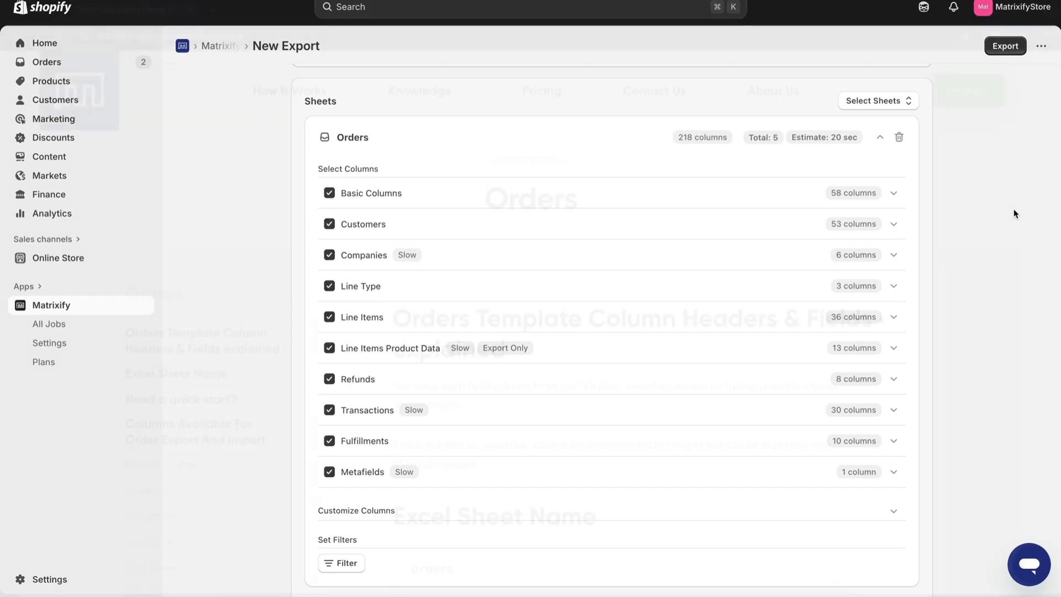
# - Read through the Matrixify Orders documentation in the browser, covering the sheet name and the basic column descriptions
pyautogui.scroll(-3, 879, 315)
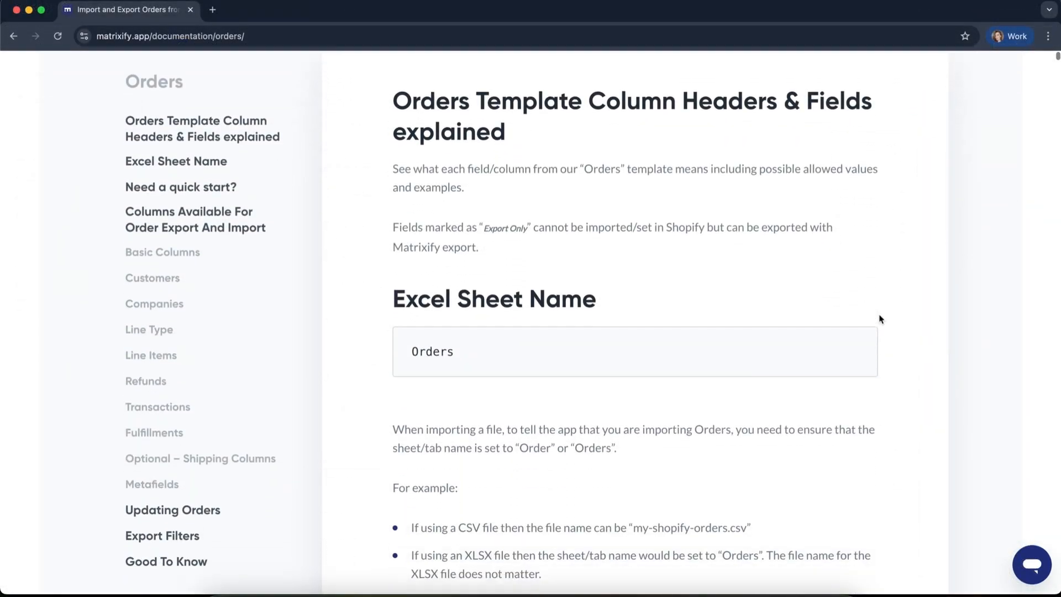
pyautogui.scroll(-15, 880, 319)
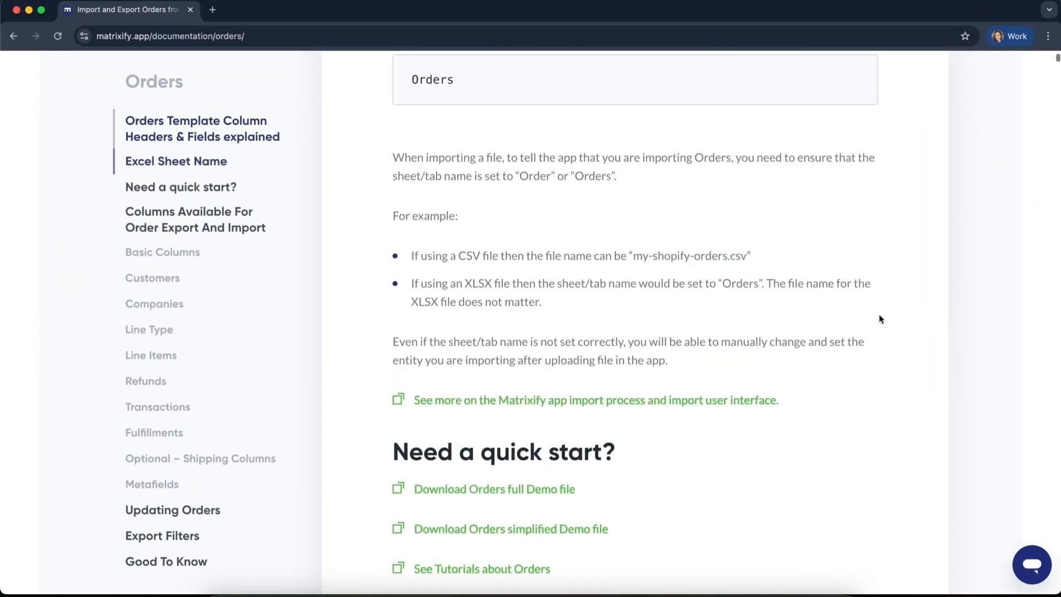
pyautogui.scroll(-20, 880, 319)
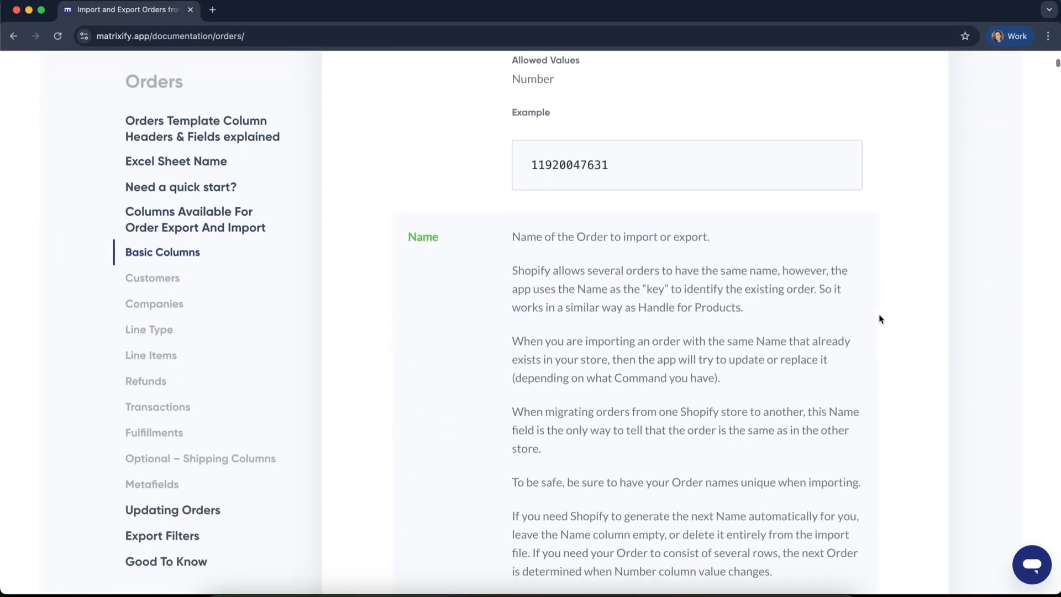
pyautogui.scroll(-20, 880, 319)
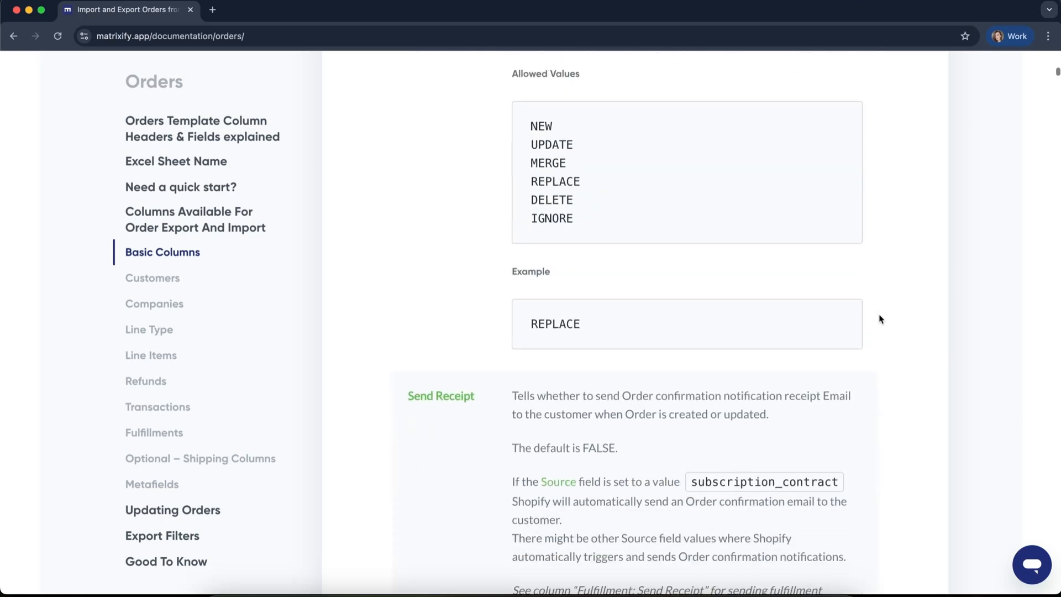
pyautogui.scroll(-15, 880, 319)
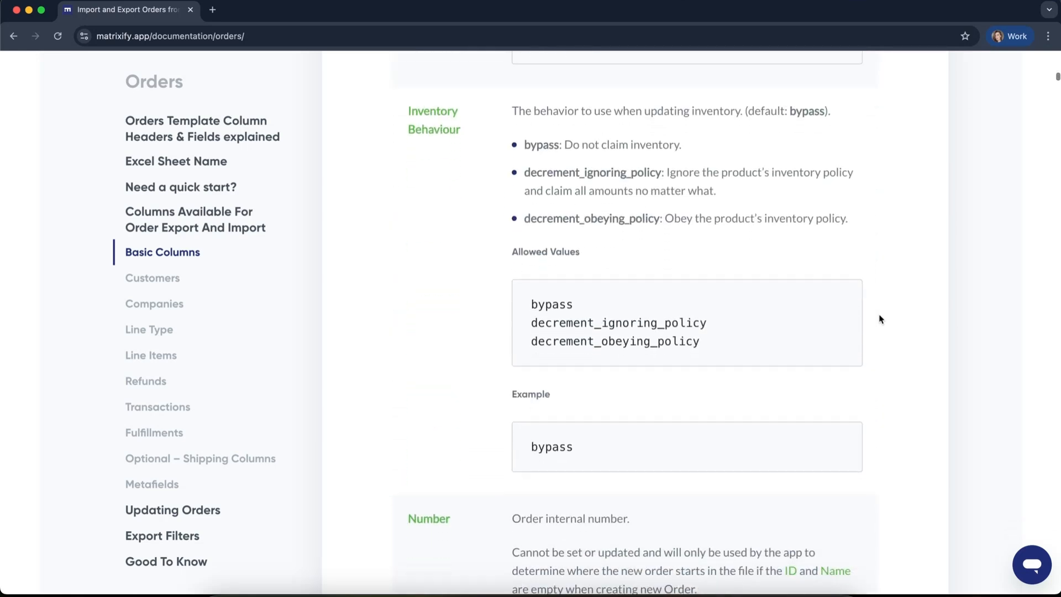
pyautogui.scroll(-15, 881, 319)
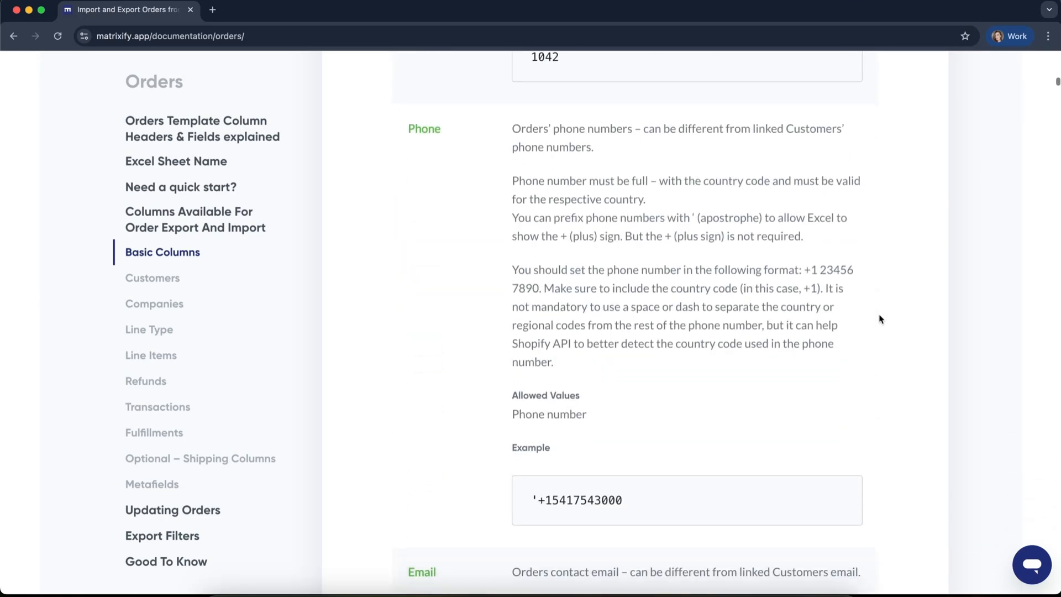
pyautogui.scroll(-15, 880, 319)
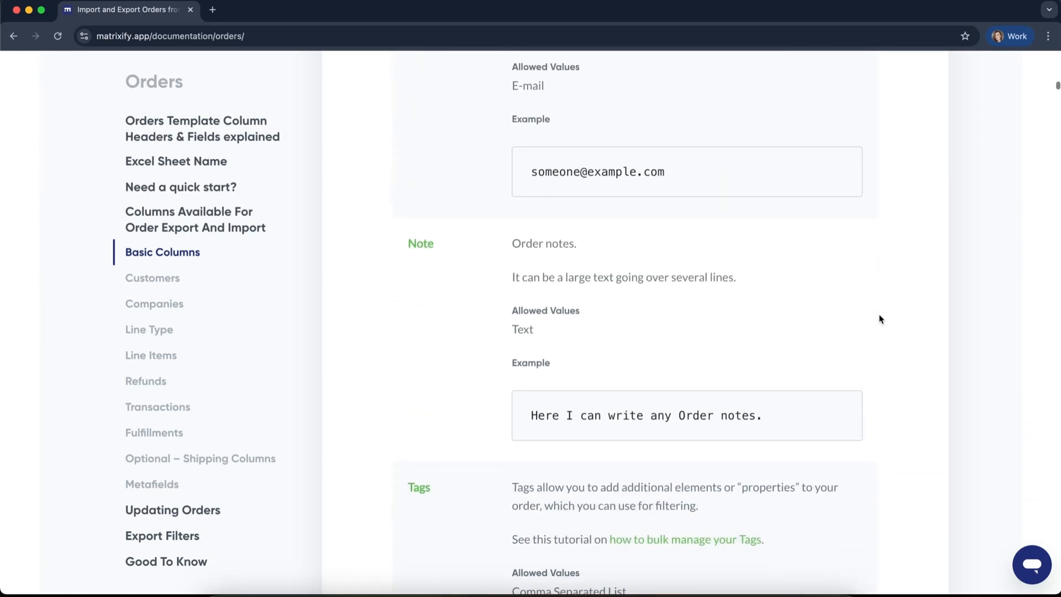
pyautogui.scroll(-15, 880, 318)
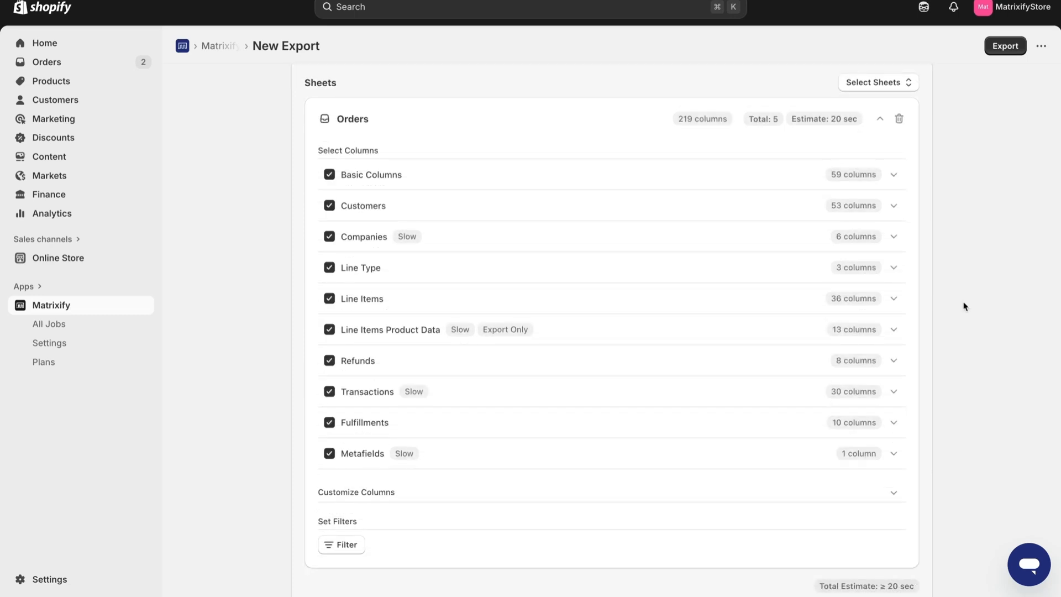
# - Expand the Orders sheet's Customize Columns list and move the Number column to the first position, ahead of ID
pyautogui.scroll(-3, 964, 307)
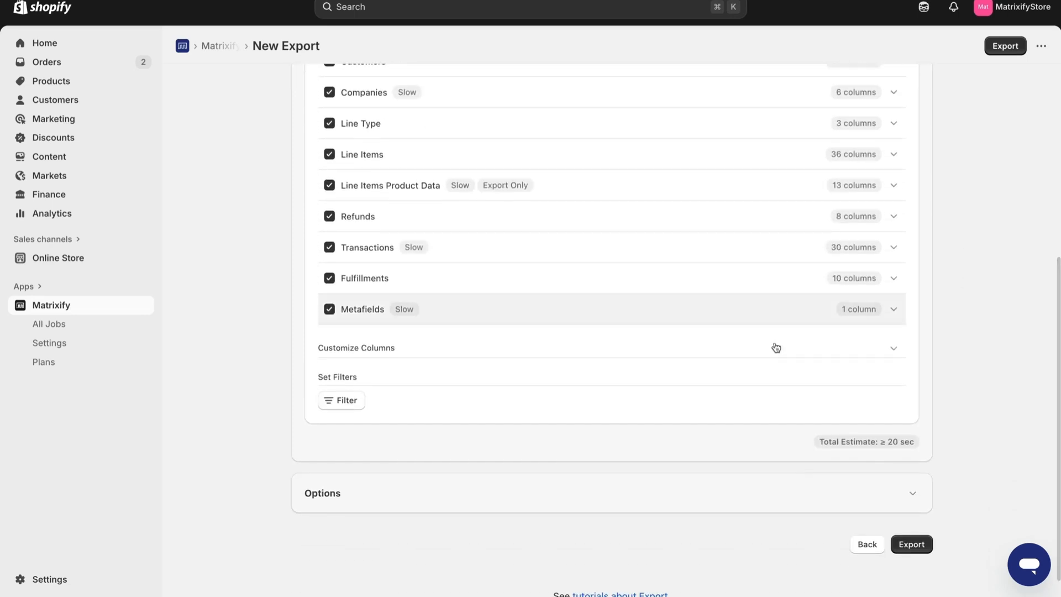
pyautogui.click(558, 350)
pyautogui.scroll(-4, 980, 408)
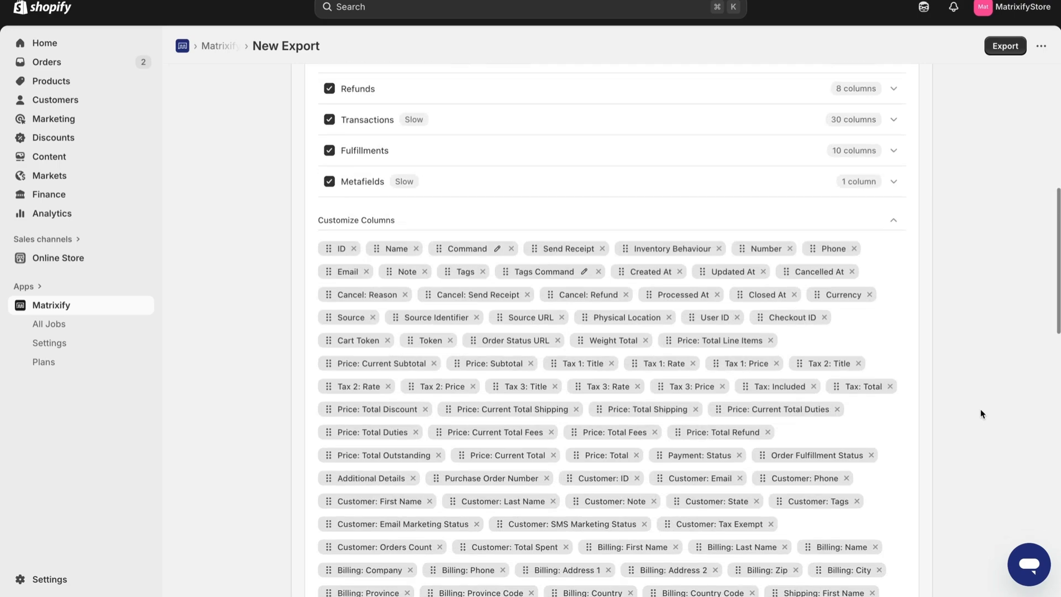
pyautogui.scroll(-10, 980, 410)
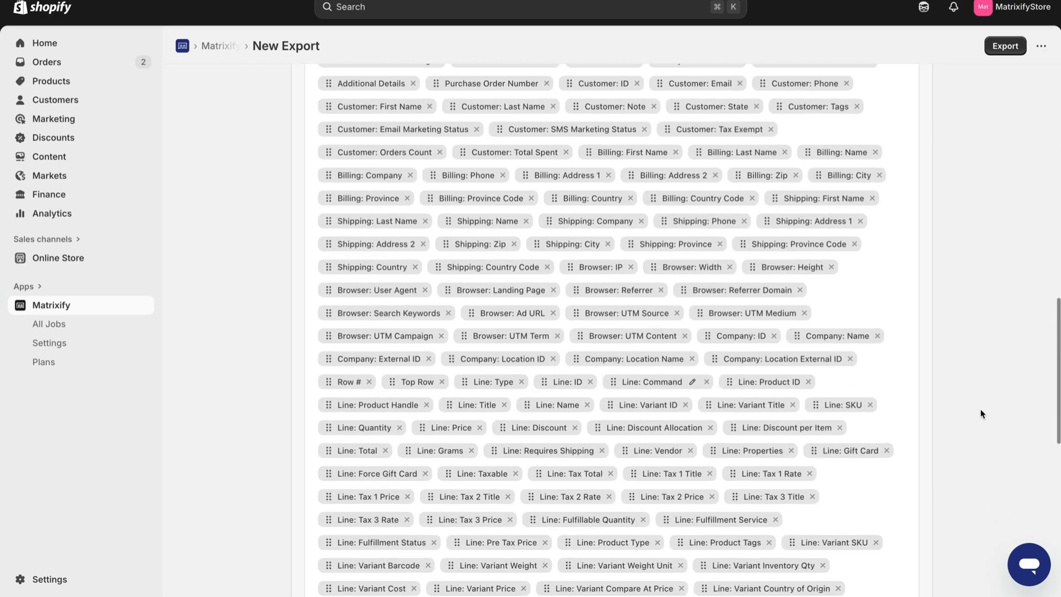
pyautogui.scroll(-6, 980, 409)
pyautogui.scroll(15, 981, 409)
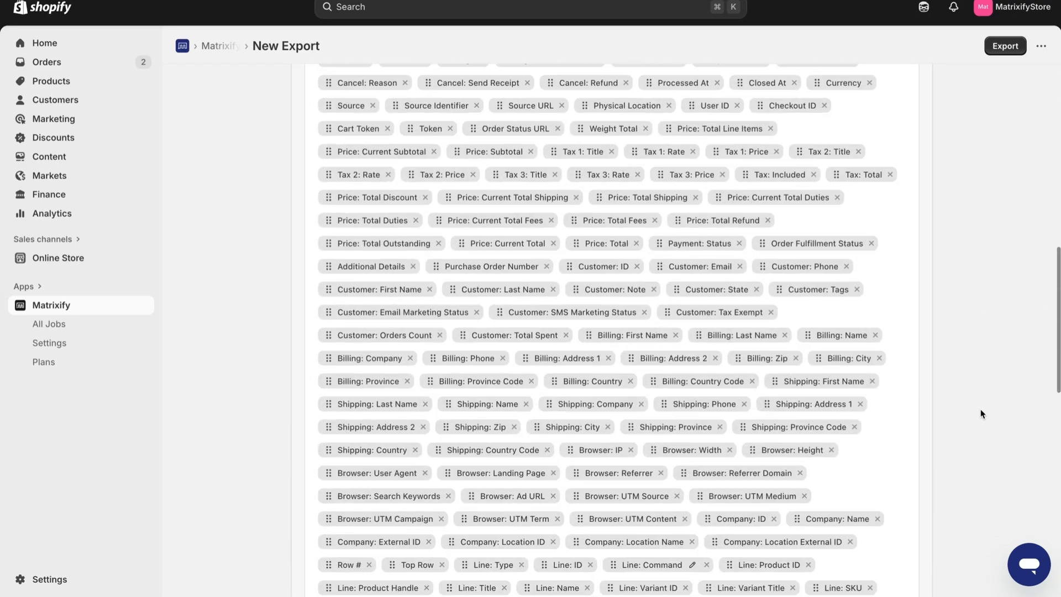
pyautogui.scroll(-3, 980, 414)
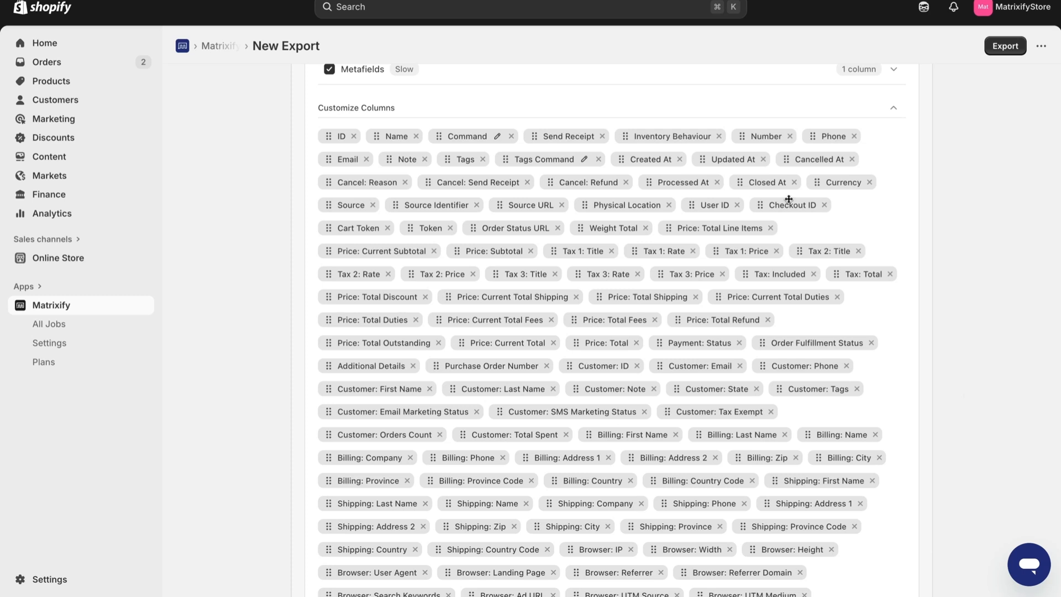
pyautogui.click(742, 136)
pyautogui.moveTo(741, 136); pyautogui.dragTo(342, 138)
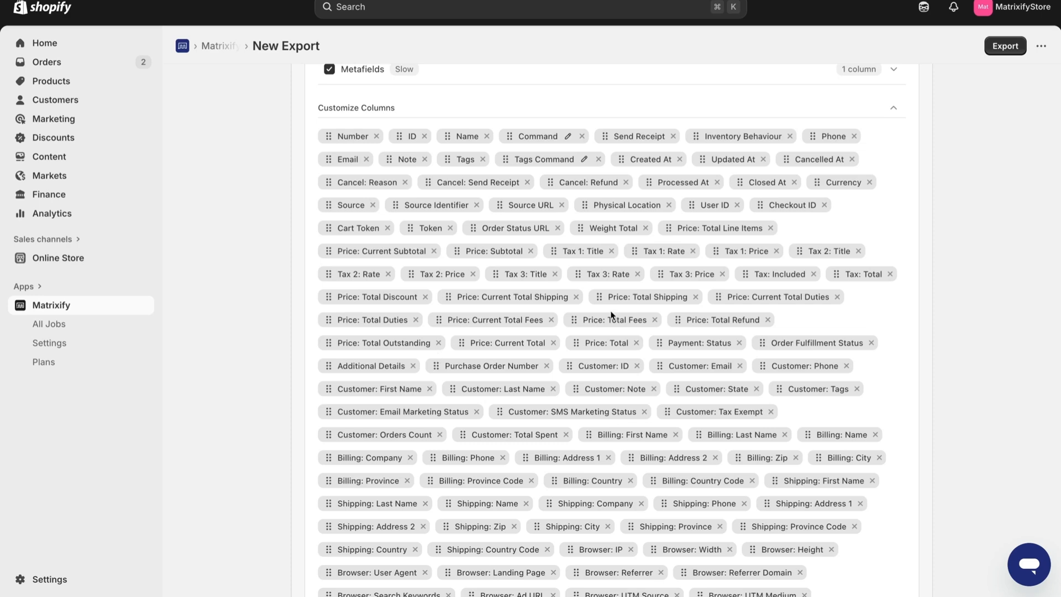
# - Reorder the Orders columns with Price: Total before Price: Subtotal and Customer: Email Marketing Status before Price: Total Duties, and remove Price: Subtotal
pyautogui.moveTo(578, 343); pyautogui.dragTo(470, 255)
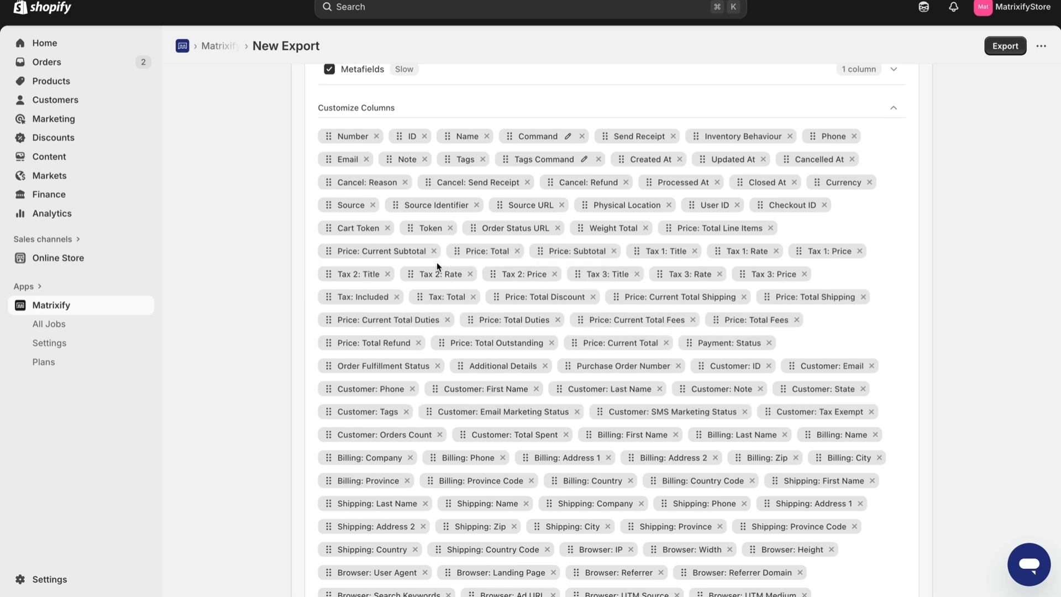
pyautogui.moveTo(430, 412); pyautogui.dragTo(464, 324)
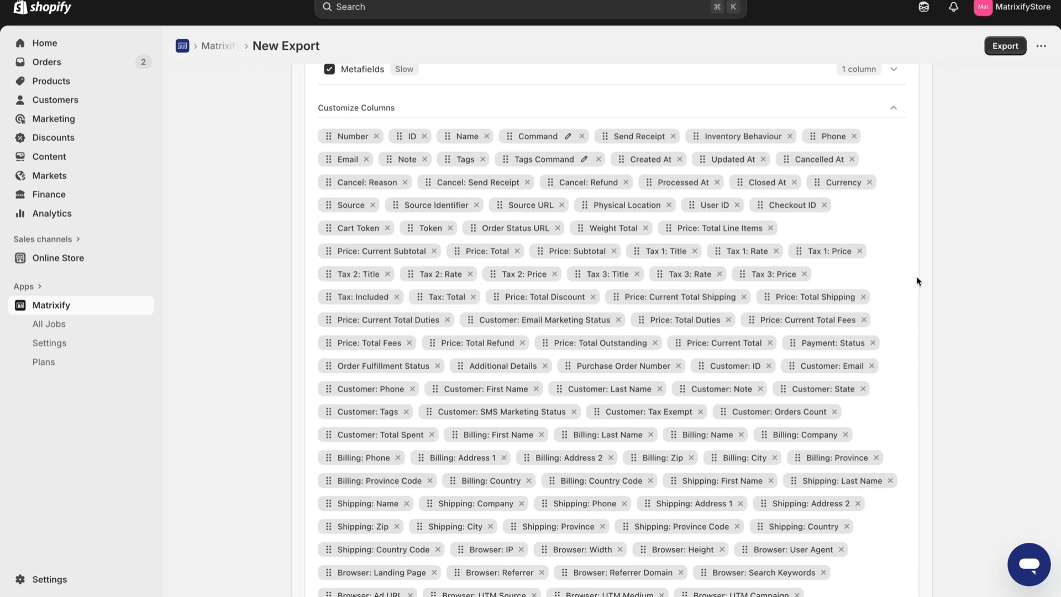
pyautogui.click(613, 251)
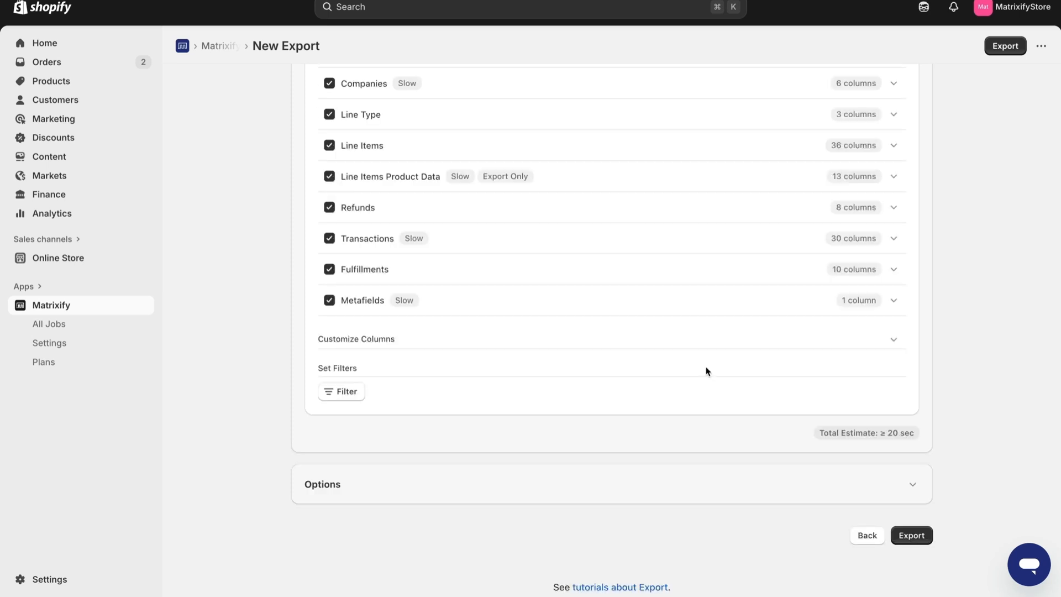
# - Examine the filter criteria that can be applied to the Orders sheet, leaving none selected
pyautogui.click(343, 393)
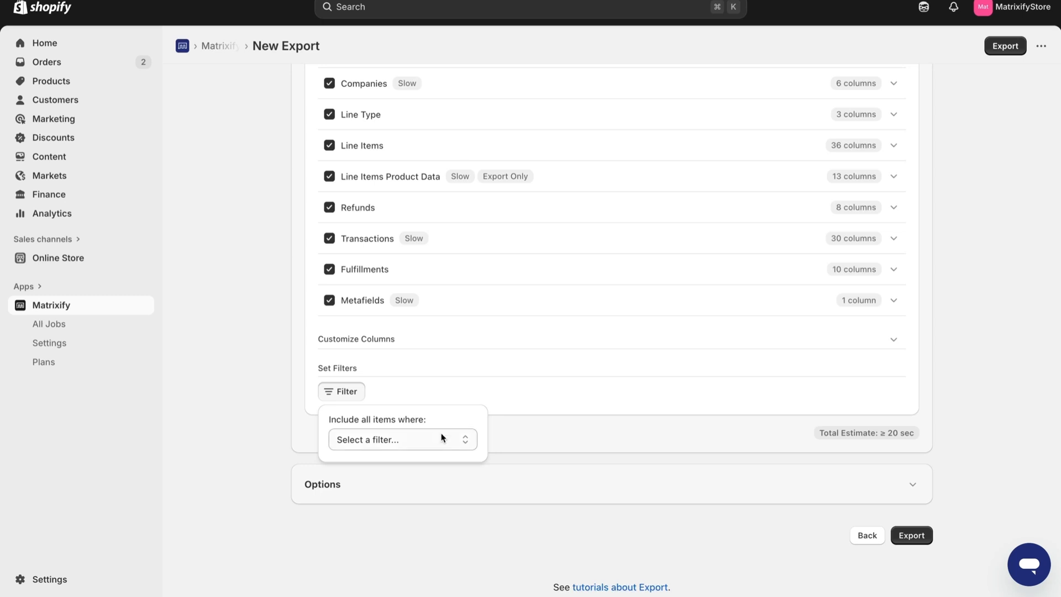
pyautogui.click(464, 440)
pyautogui.scroll(-5, 436, 449)
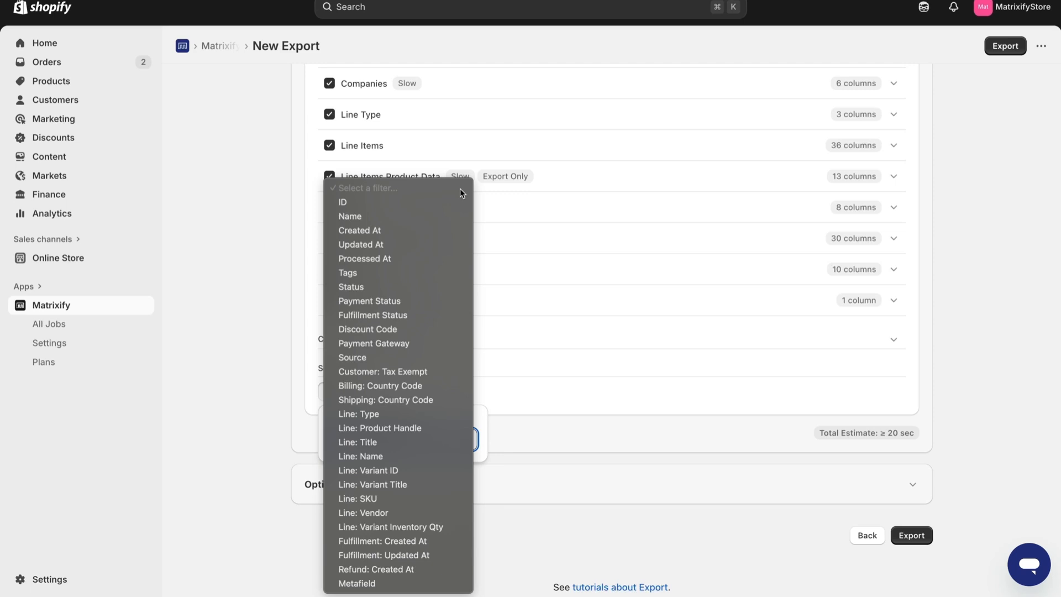
pyautogui.click(966, 330)
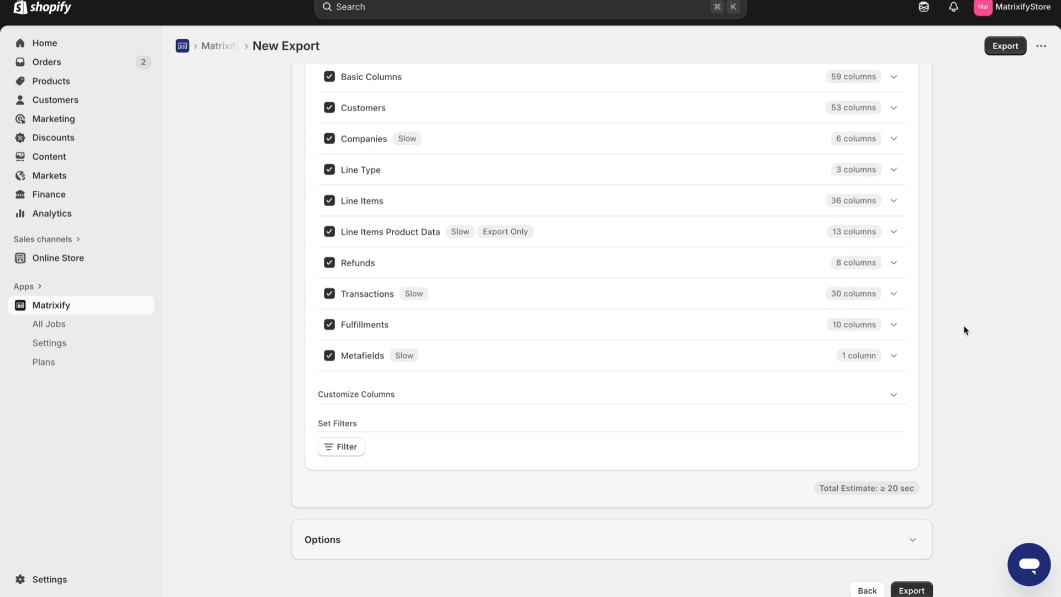
# - Expand the Metafields group and choose Namespace as the criterion for which metafields the Metafield column includes
pyautogui.click(733, 355)
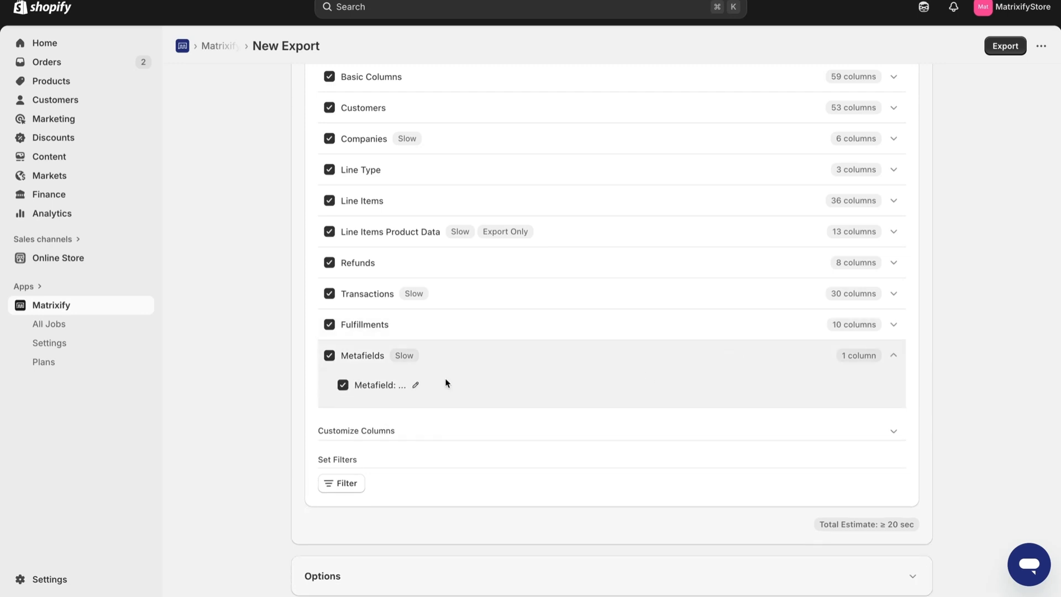
pyautogui.click(415, 387)
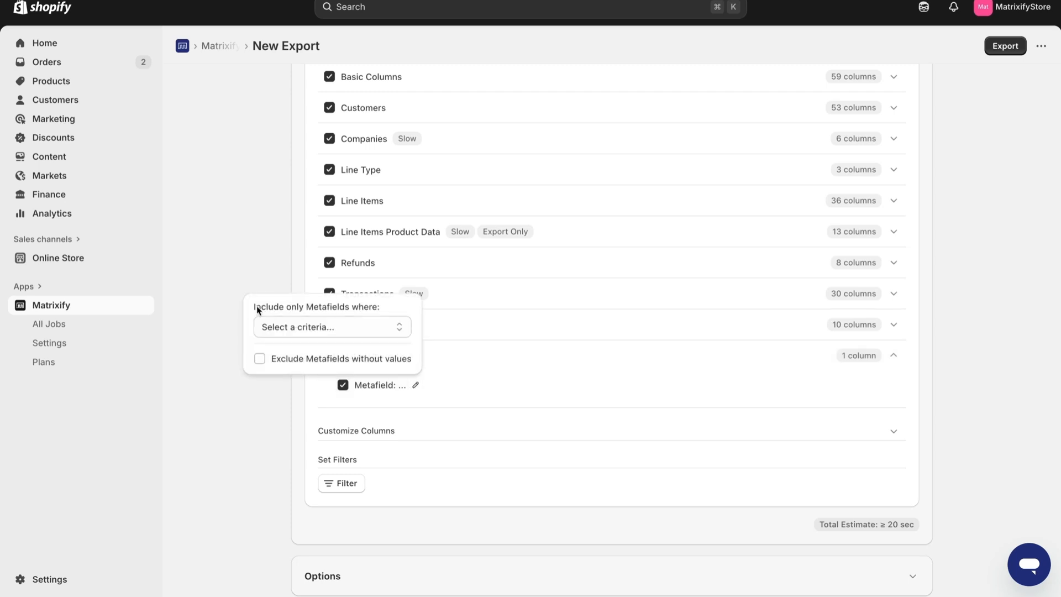
pyautogui.click(348, 326)
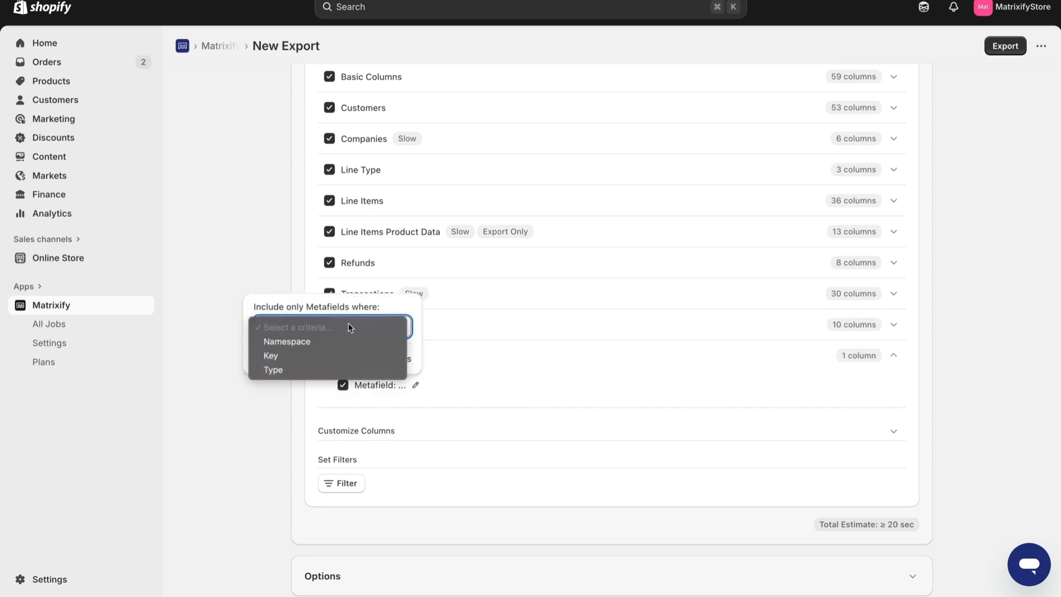
pyautogui.click(369, 341)
pyautogui.click(292, 297)
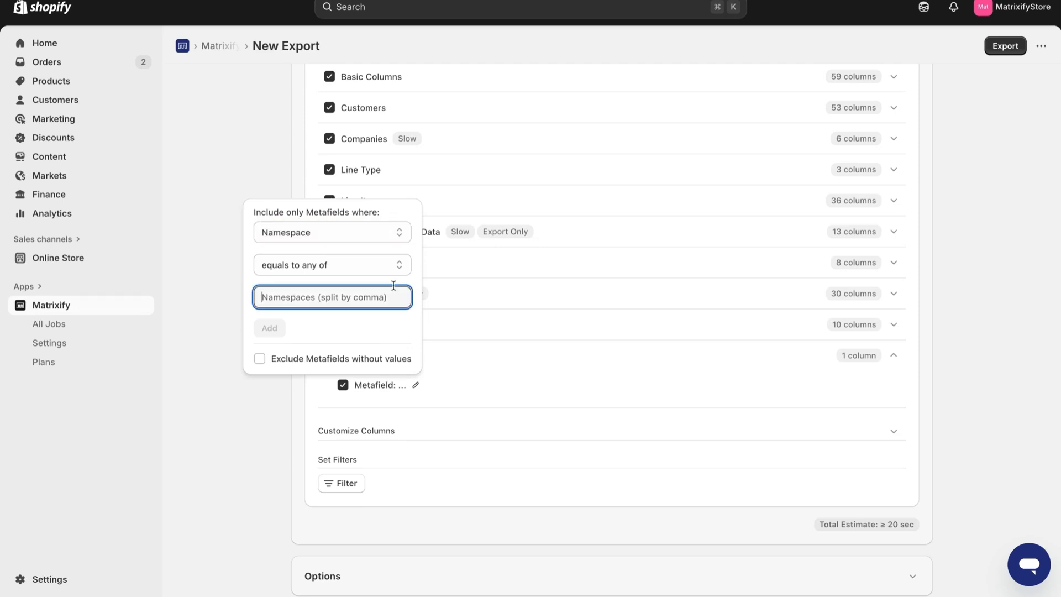
# - Examine the other metafield criteria, including the list of metafield types, and return to the Namespace criterion
pyautogui.click(343, 233)
pyautogui.press('Escape')
pyautogui.press('Down')
pyautogui.click(376, 233)
pyautogui.click(380, 250)
pyautogui.scroll(-10, 348, 334)
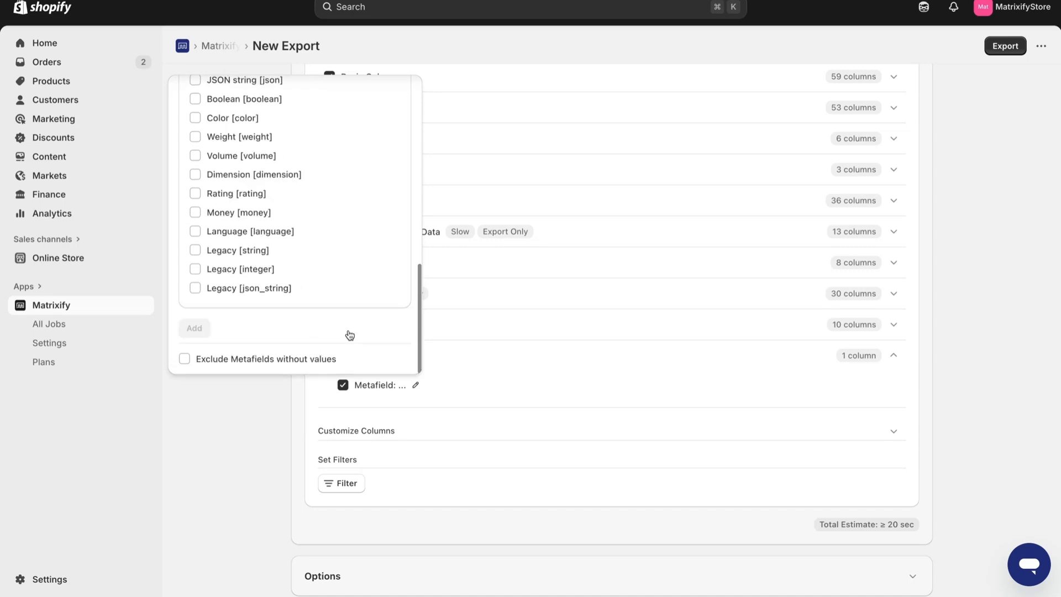
pyautogui.scroll(10, 350, 335)
pyautogui.click(348, 109)
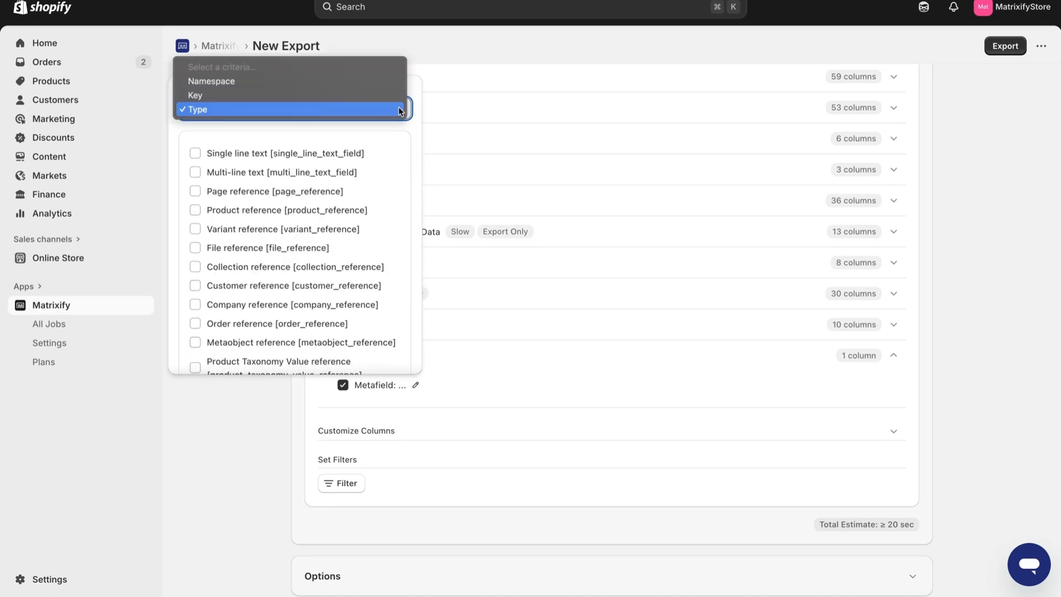
pyautogui.click(346, 81)
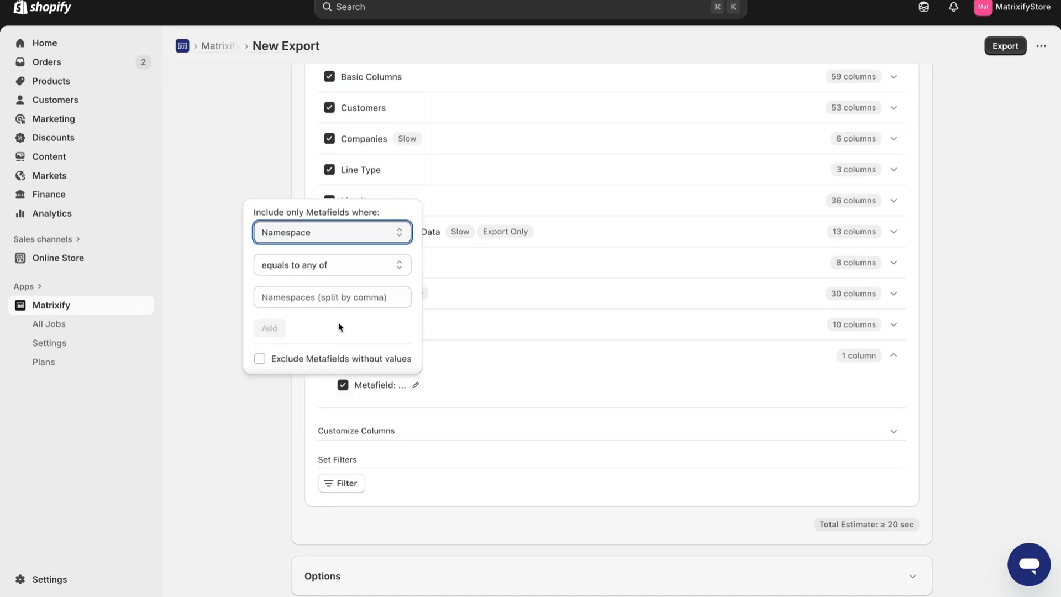
# - Turn Exclude Metafields without values on and off again for the Metafield column, and collapse the Metafields group
pyautogui.click(357, 357)
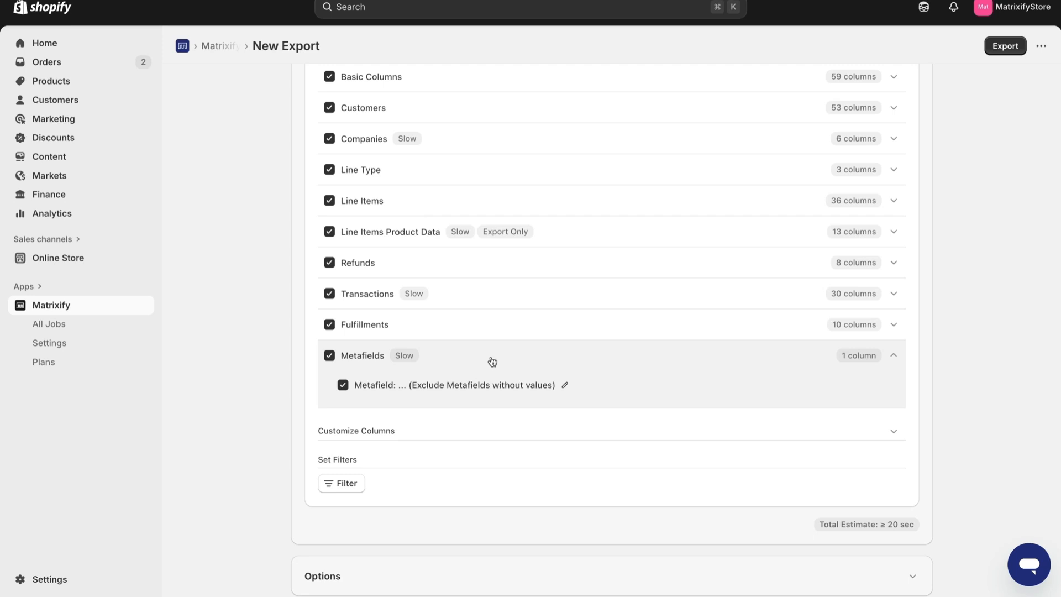
pyautogui.click(564, 385)
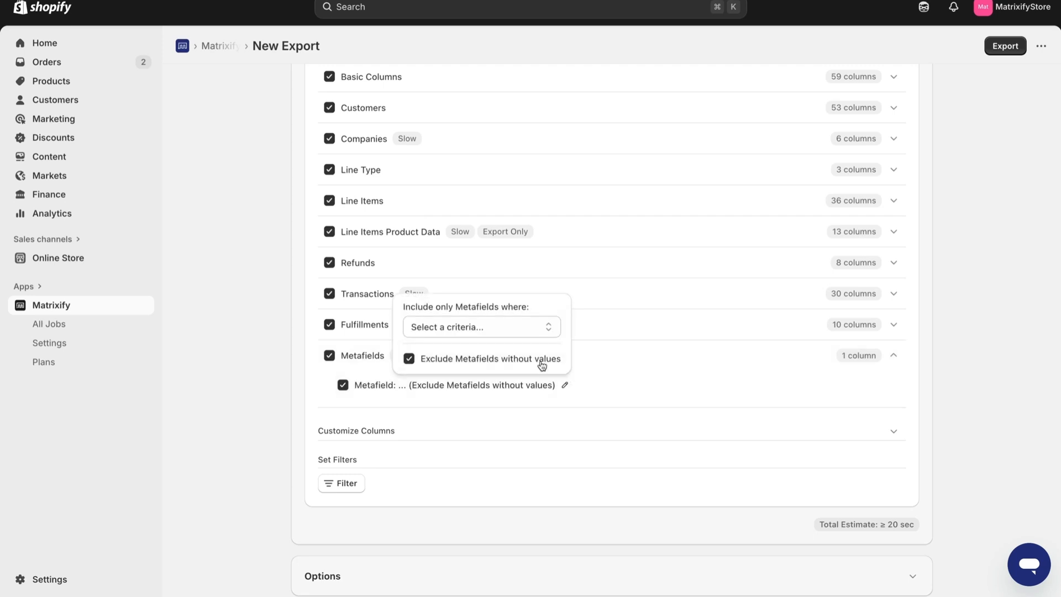
pyautogui.click(539, 362)
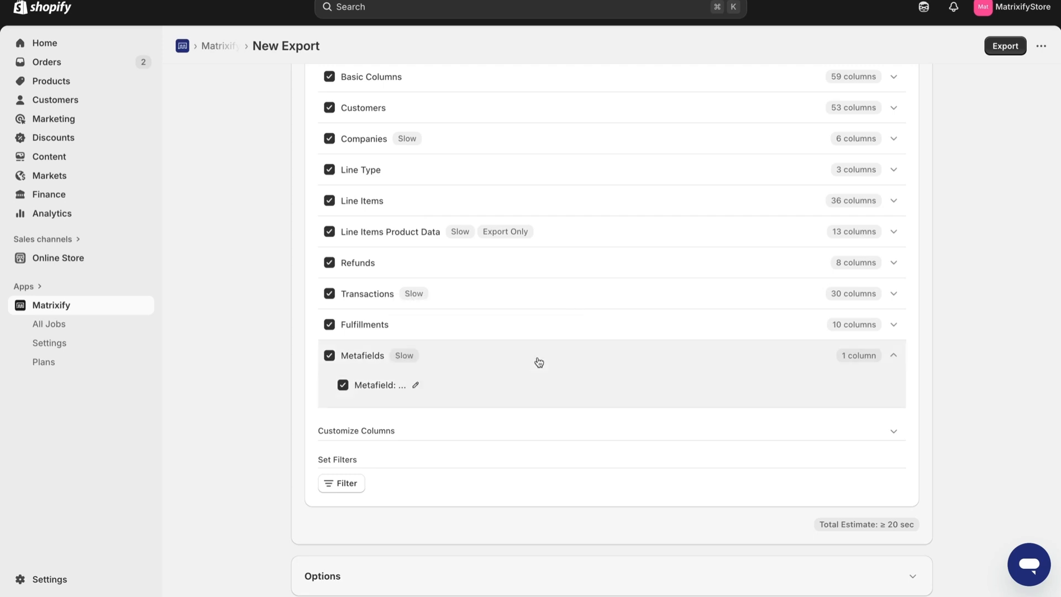
pyautogui.click(606, 355)
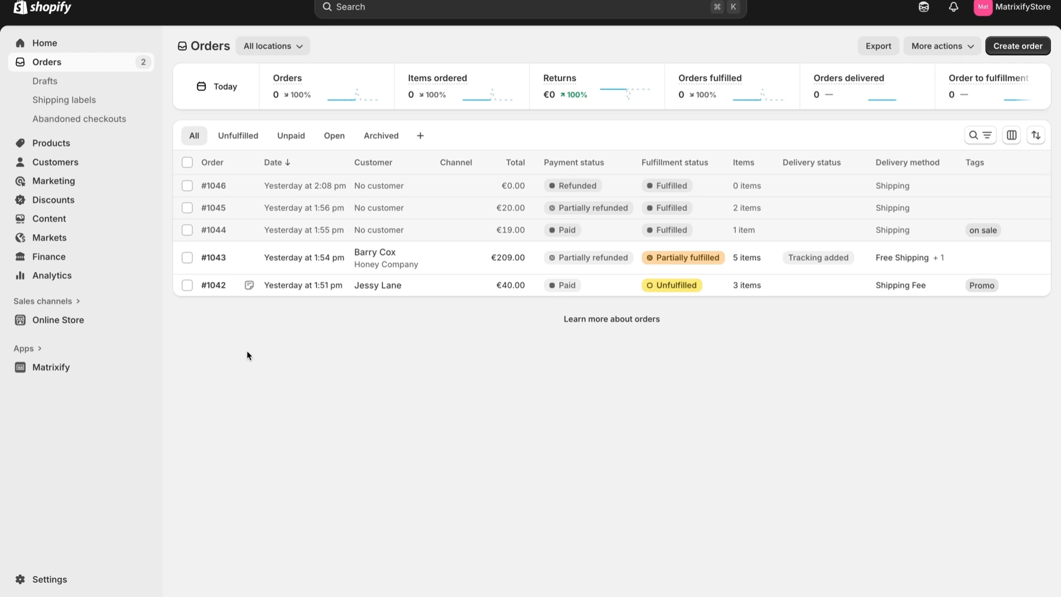
# - Select the refunded order and the two partially refunded orders in the Shopify Orders list and export the selection with Matrixify
pyautogui.click(186, 257)
pyautogui.click(186, 211)
pyautogui.click(186, 186)
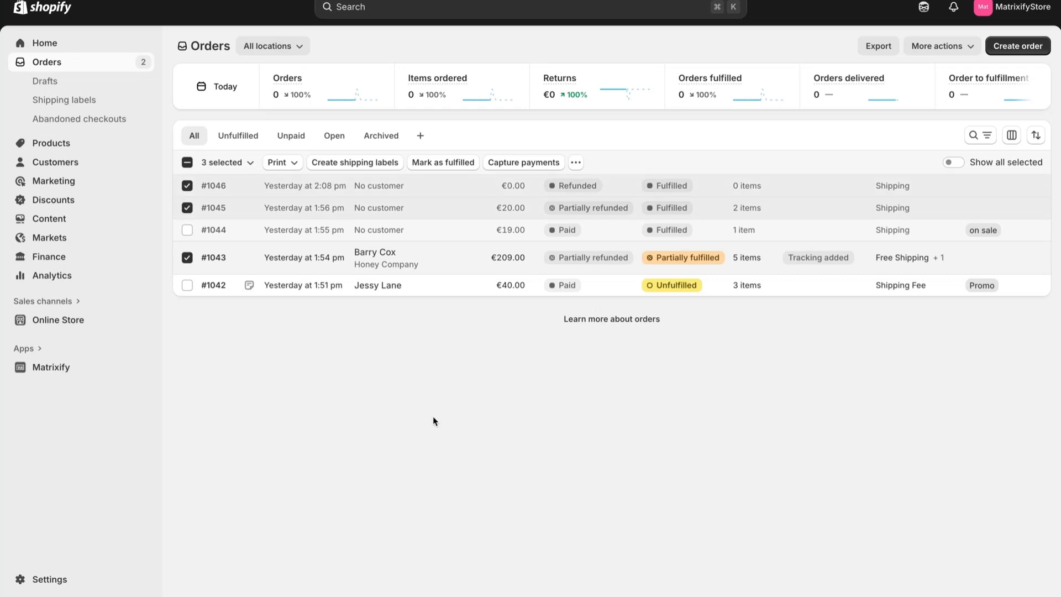
pyautogui.click(576, 162)
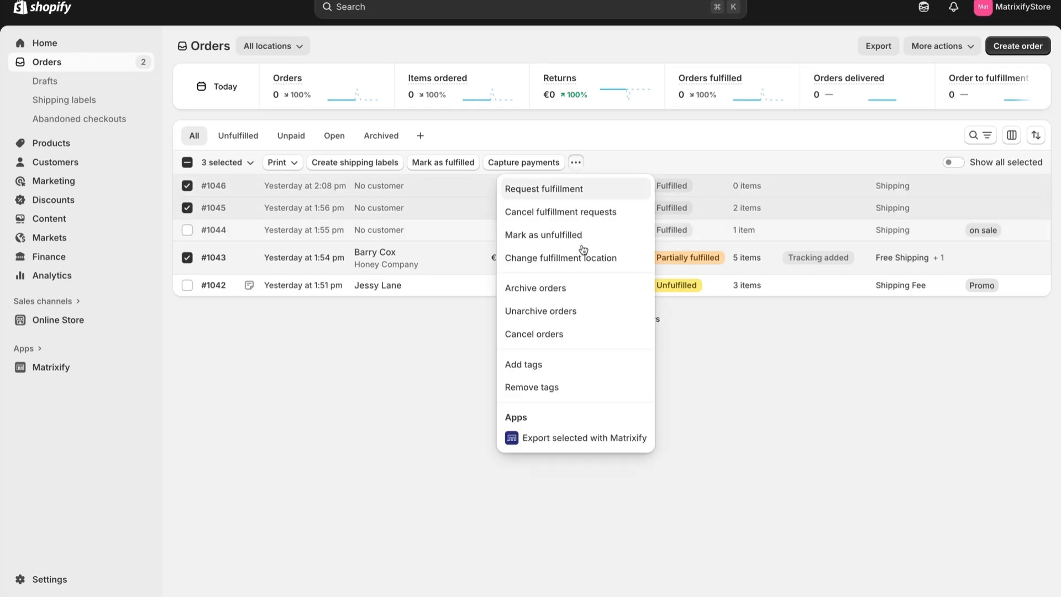
pyautogui.click(569, 446)
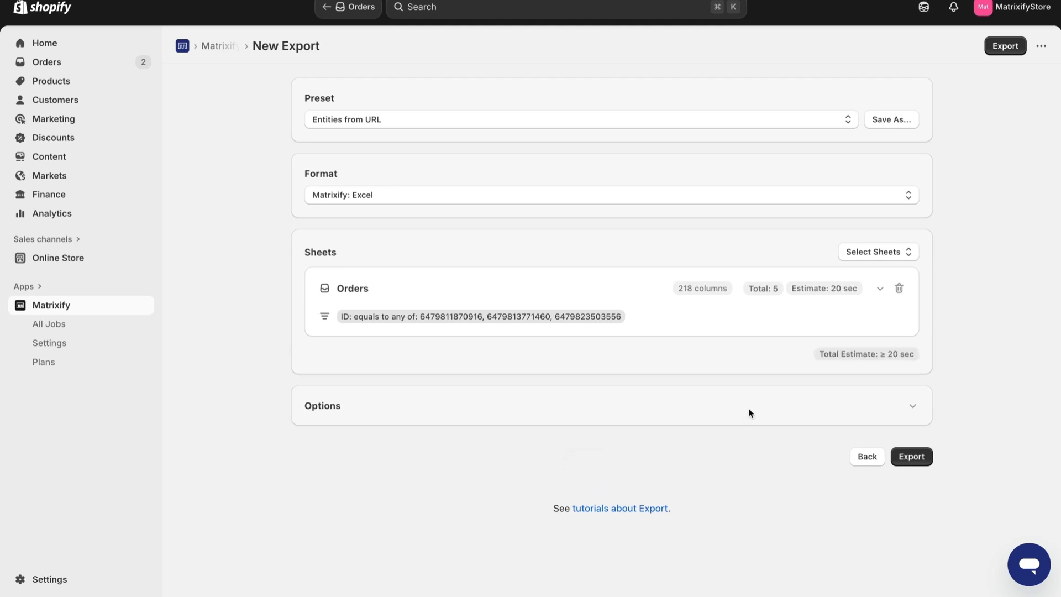
# - Expand the Orders sheet of the new export and look through its column groups and filter section
pyautogui.click(621, 293)
pyautogui.scroll(-6, 620, 293)
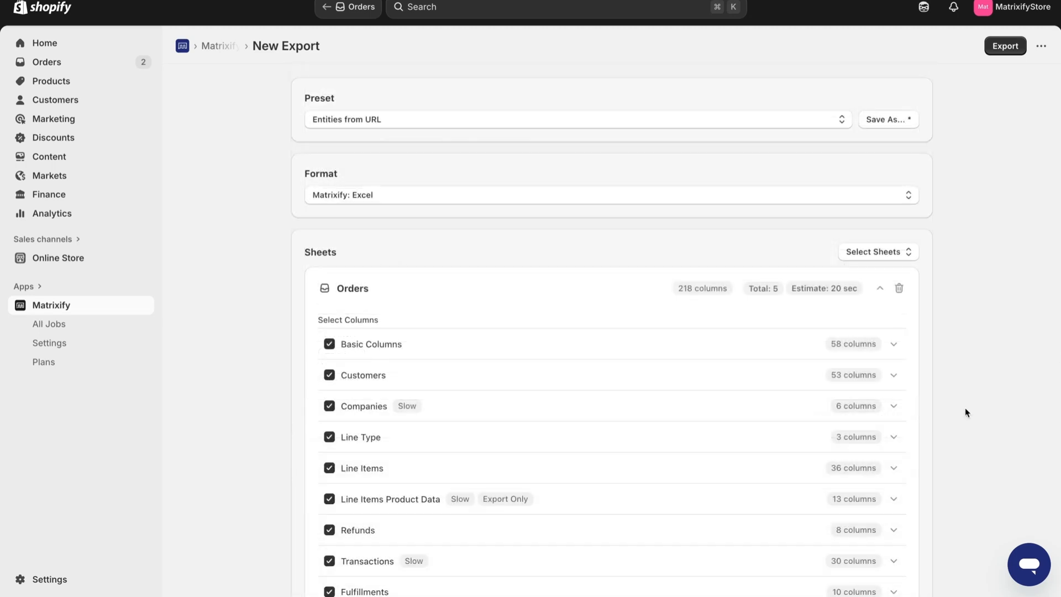
pyautogui.scroll(-6, 965, 407)
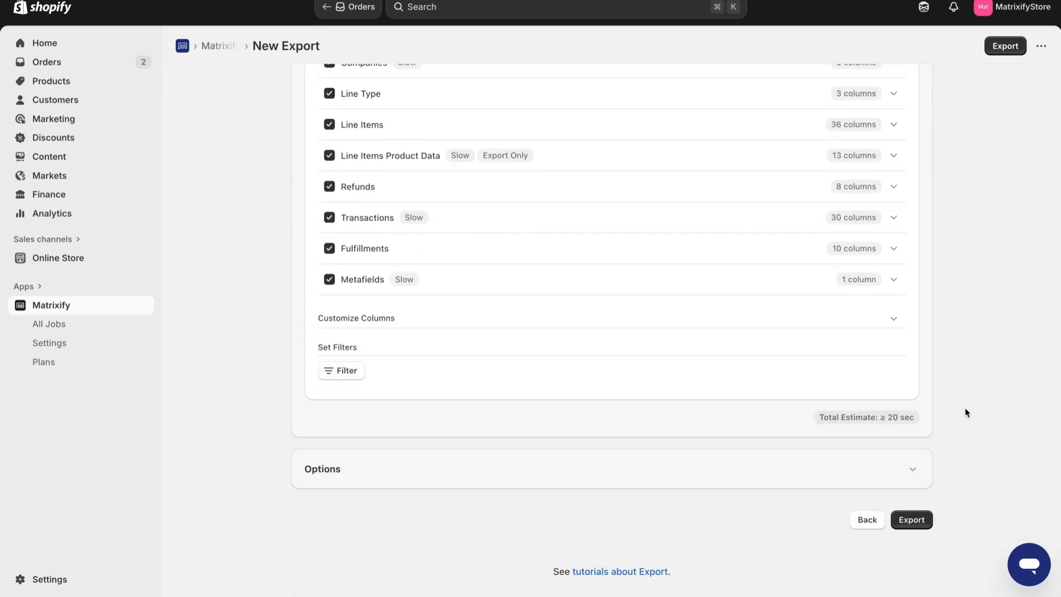
# - Expand the export Options and review the Scheduling, Results File, Sorting and Formatting settings
pyautogui.click(699, 468)
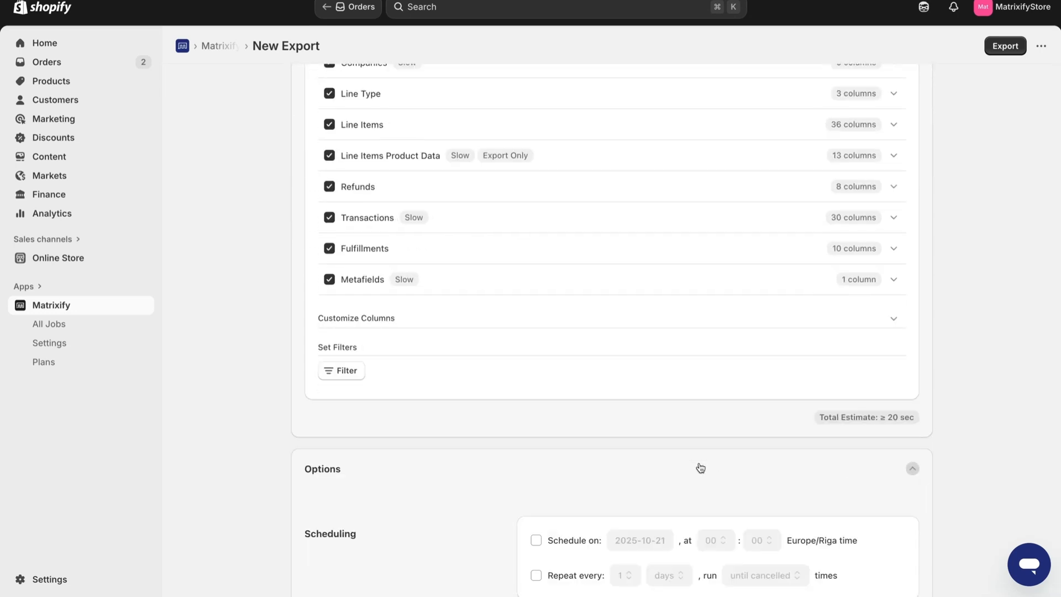
pyautogui.scroll(-2, 701, 468)
pyautogui.scroll(-6, 701, 468)
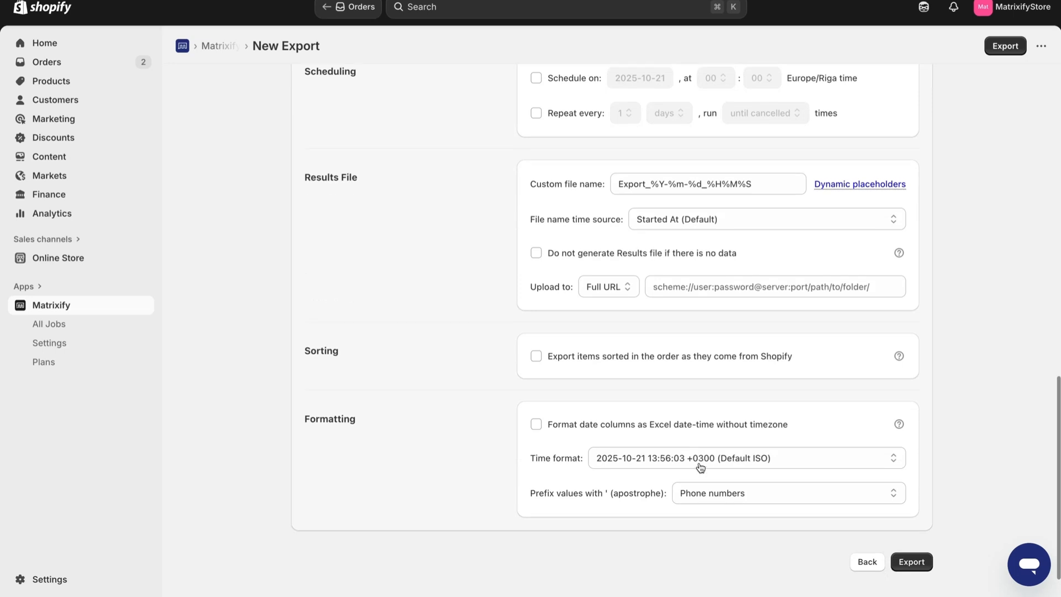
pyautogui.scroll(3, 701, 468)
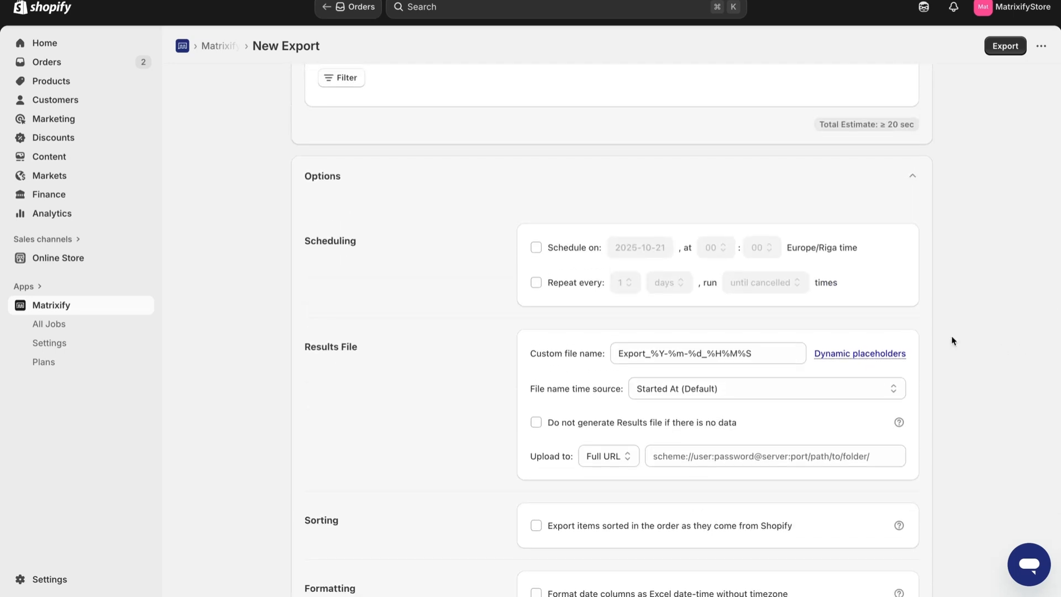
pyautogui.scroll(-1, 939, 340)
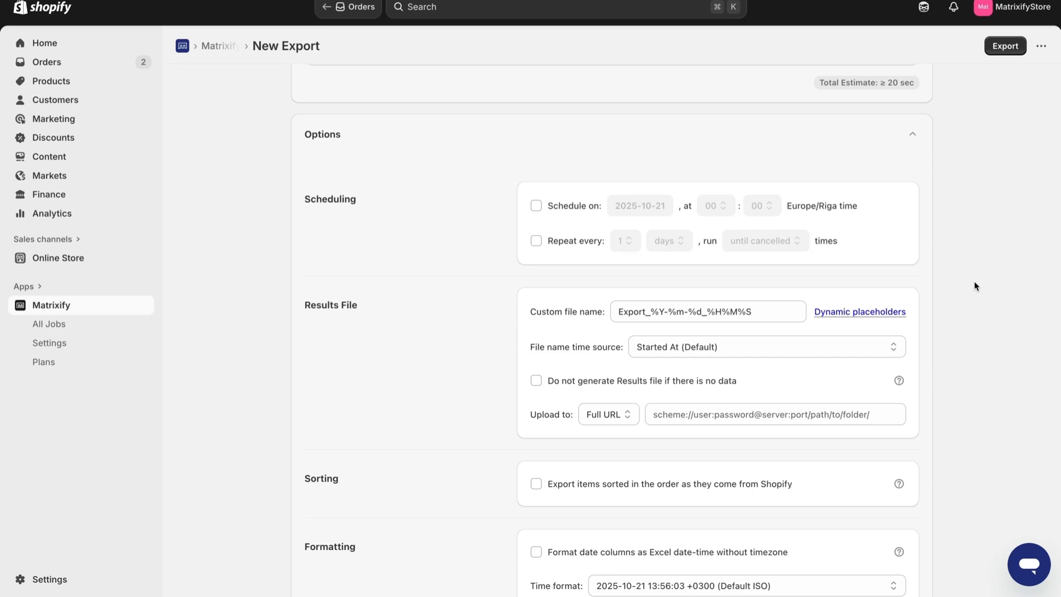
# - Switch the Schedule on option on and off again, and enable Repeat every for the export
pyautogui.click(536, 206)
pyautogui.click(575, 205)
pyautogui.click(598, 243)
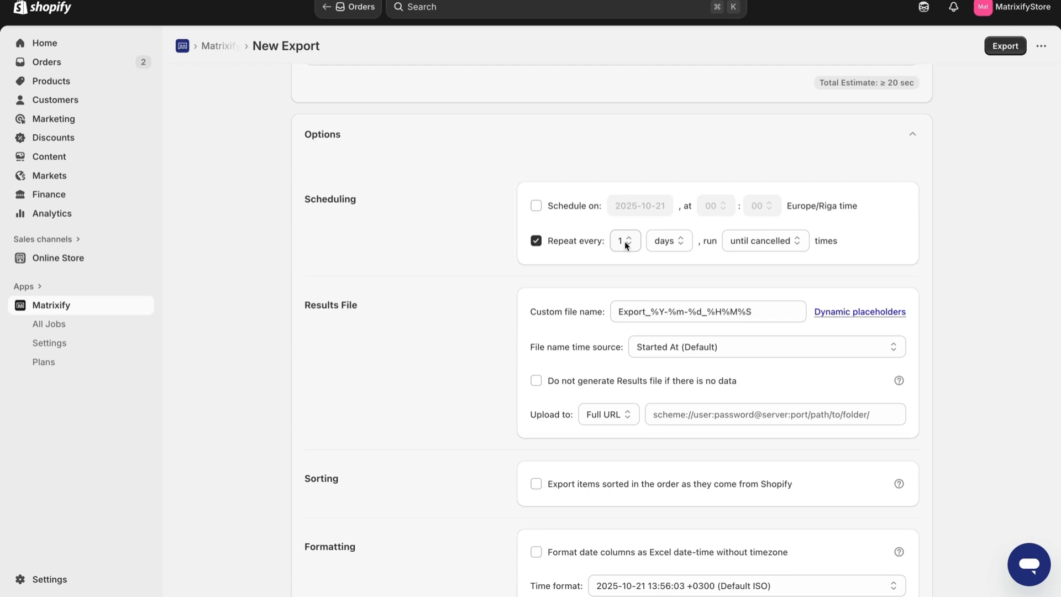
# - Examine the repeat interval numbers, time units and run counts offered for repeating the export, keeping the defaults
pyautogui.click(626, 245)
pyautogui.scroll(-5, 625, 458)
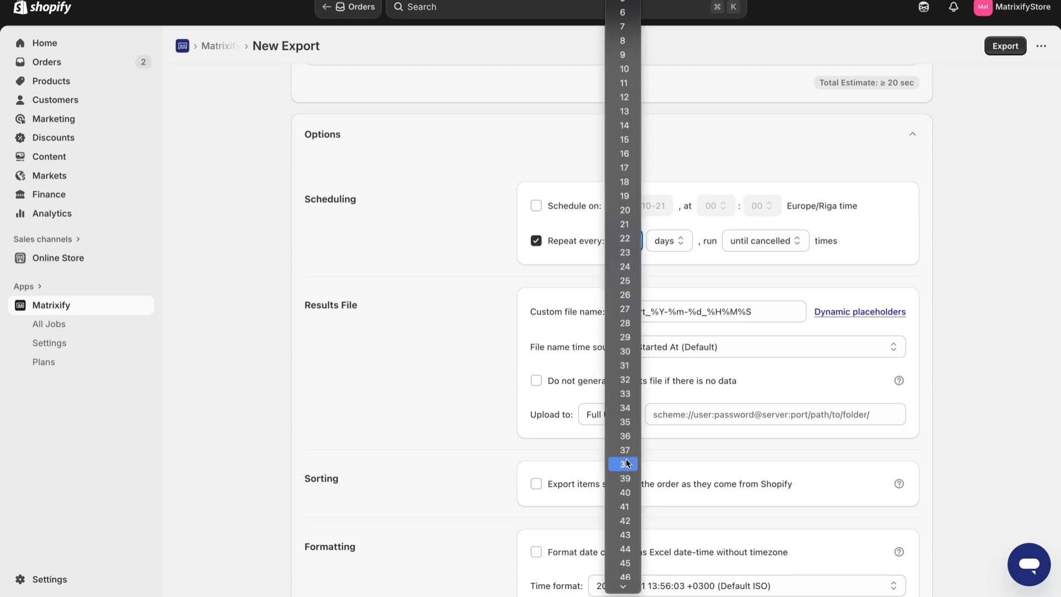
pyautogui.click(701, 396)
pyautogui.click(669, 241)
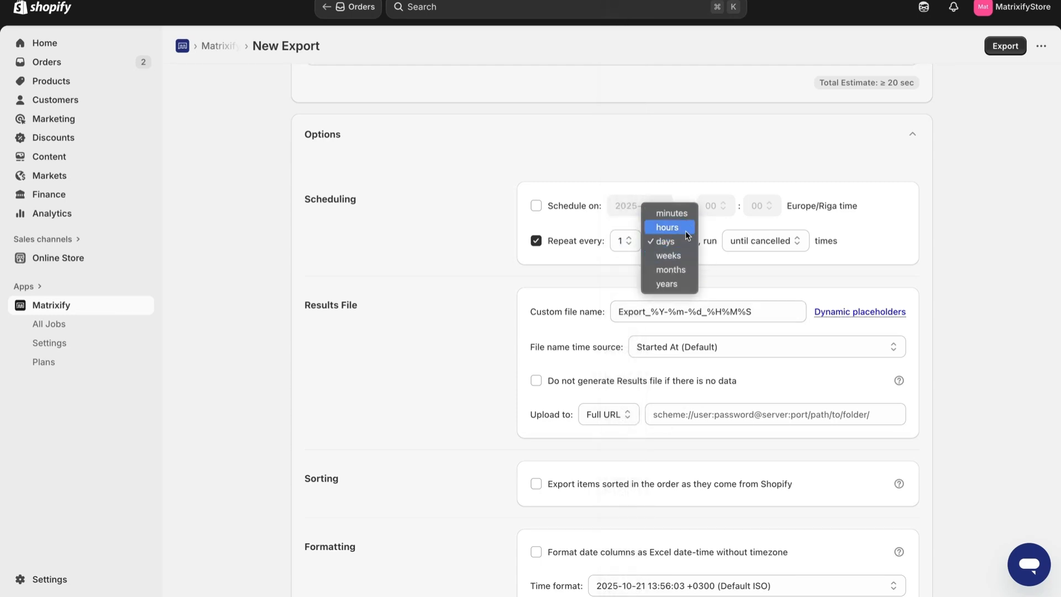
pyautogui.click(747, 283)
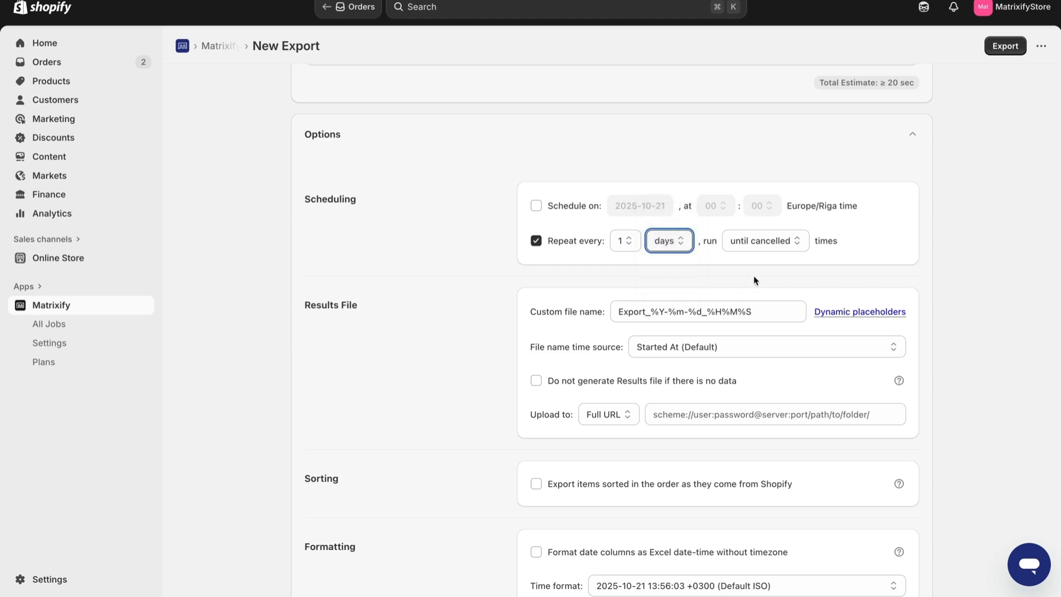
pyautogui.click(793, 249)
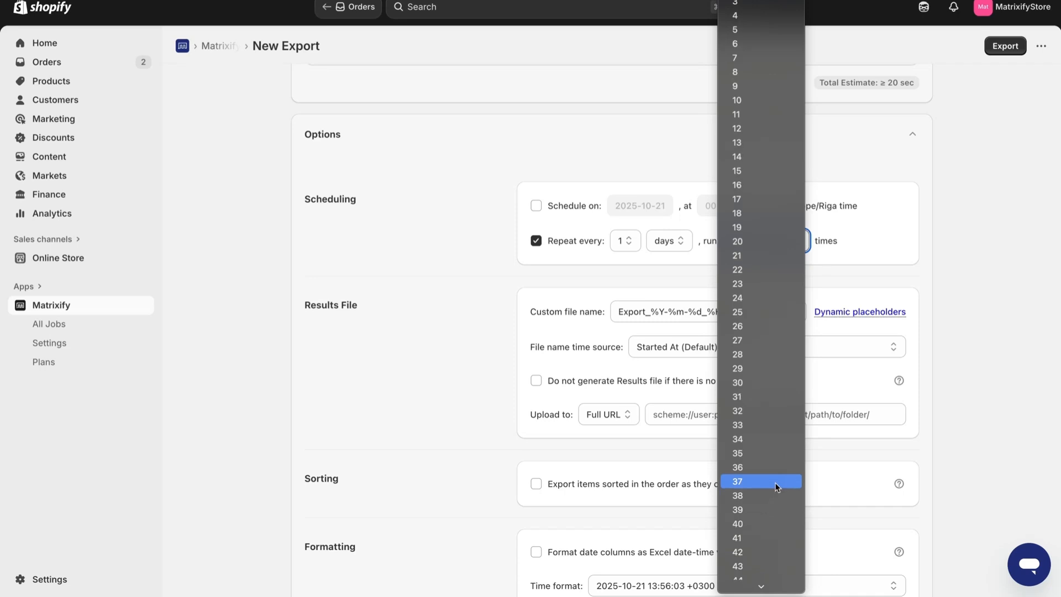
pyautogui.click(922, 446)
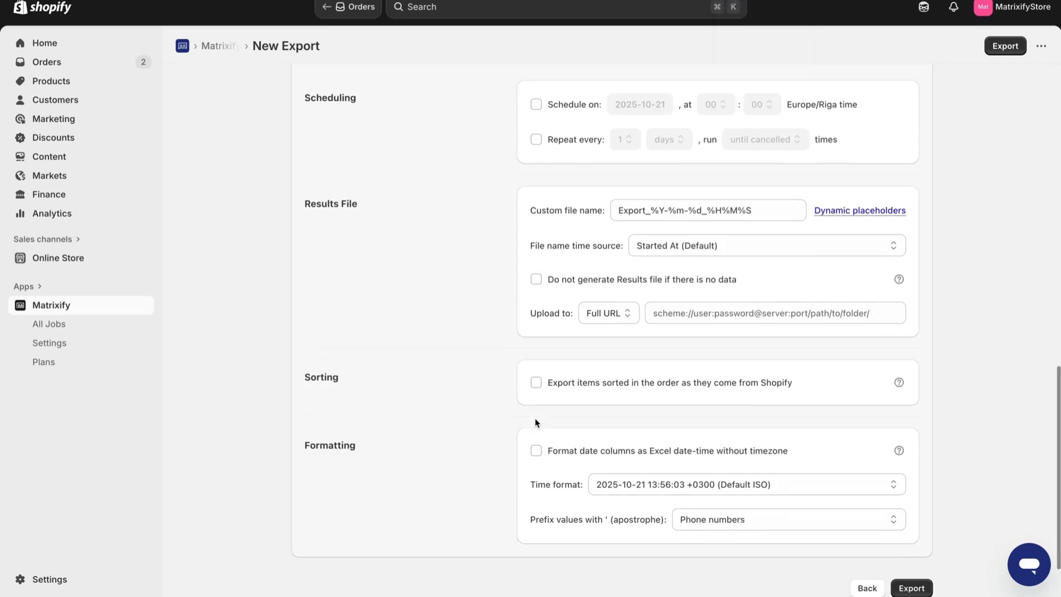
# - Try My_Export as the custom file name of the results file, and clear the field again
pyautogui.scroll(-2, 496, 412)
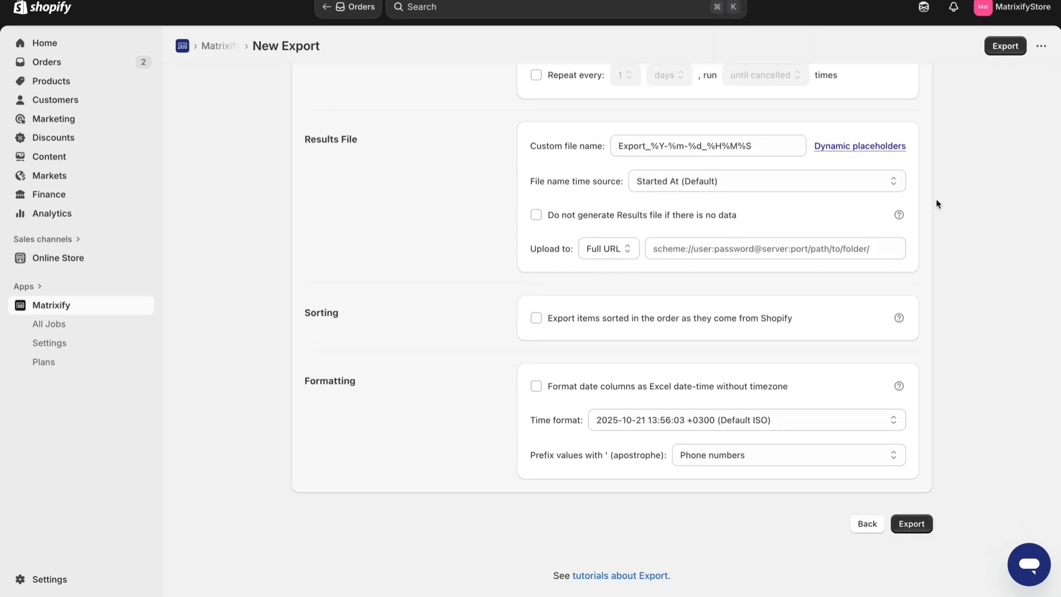
pyautogui.click(656, 145)
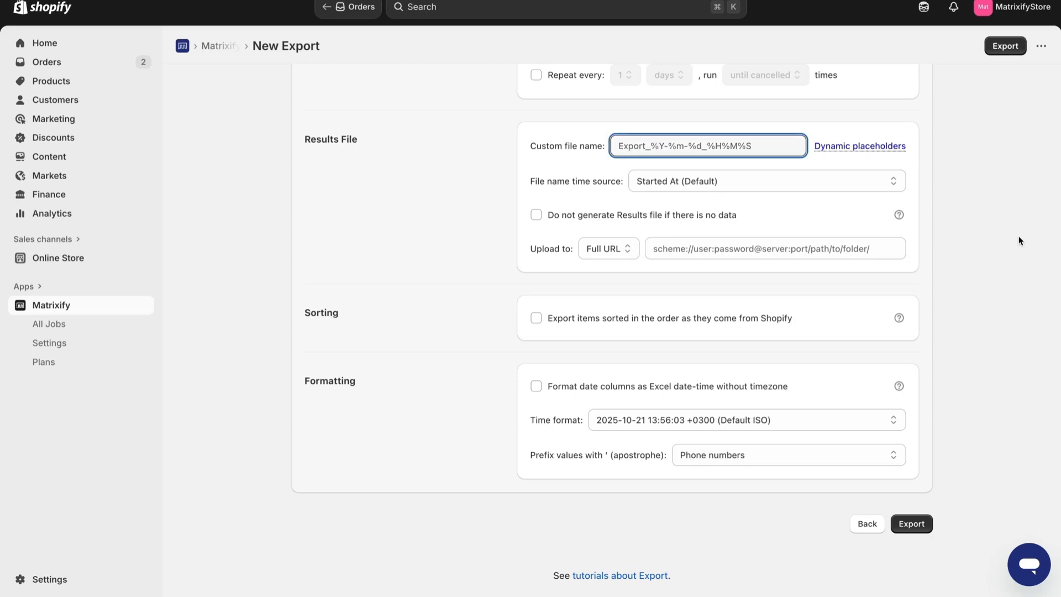
pyautogui.write('My_Export')
pyautogui.click(1010, 268)
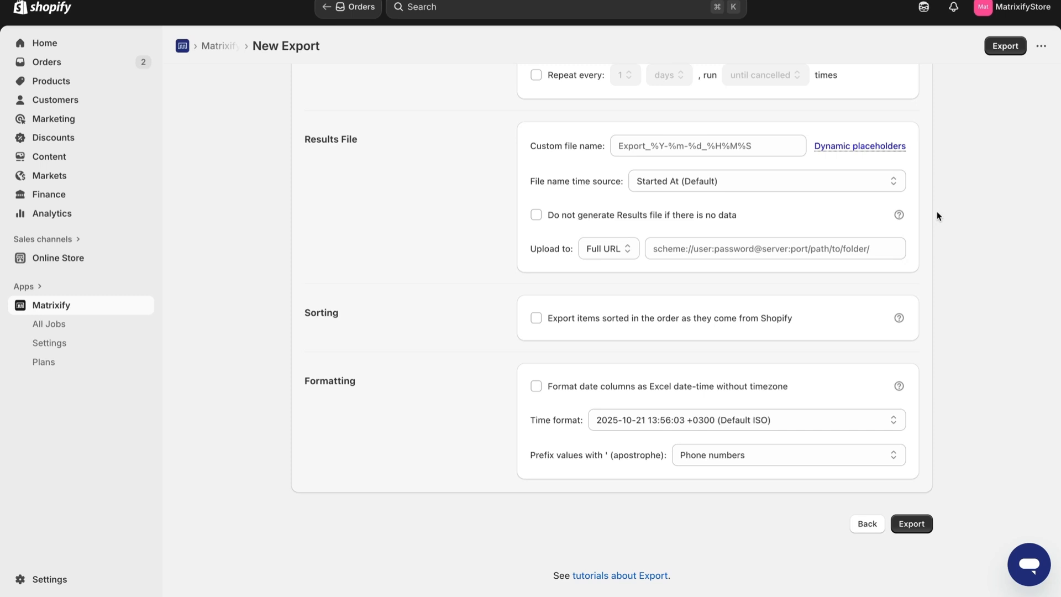
# - Review the file name time source choices for the results file, keeping Started At (Default)
pyautogui.click(823, 176)
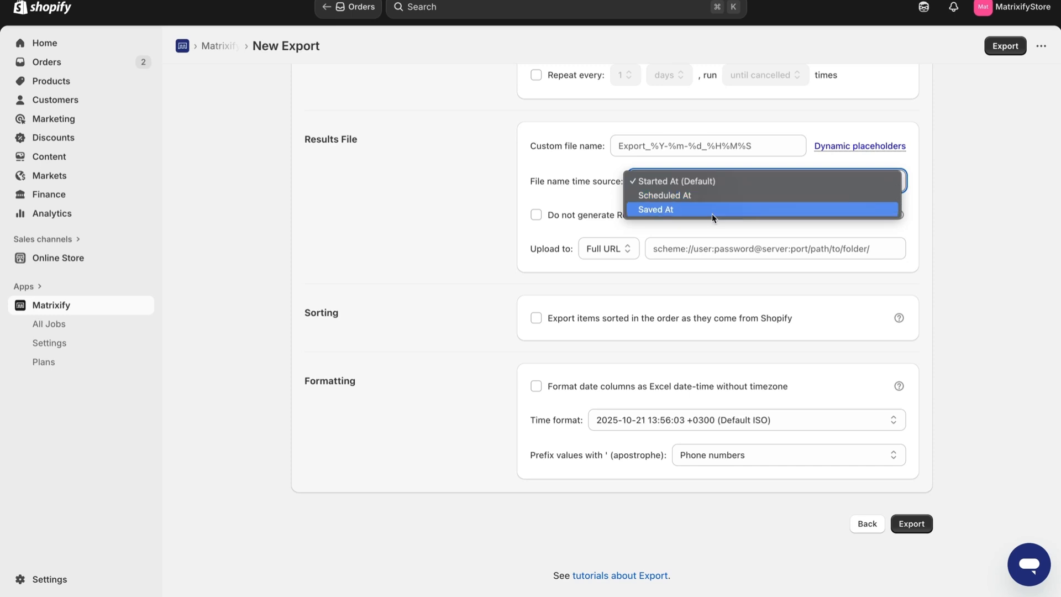
pyautogui.click(1038, 224)
pyautogui.click(1038, 225)
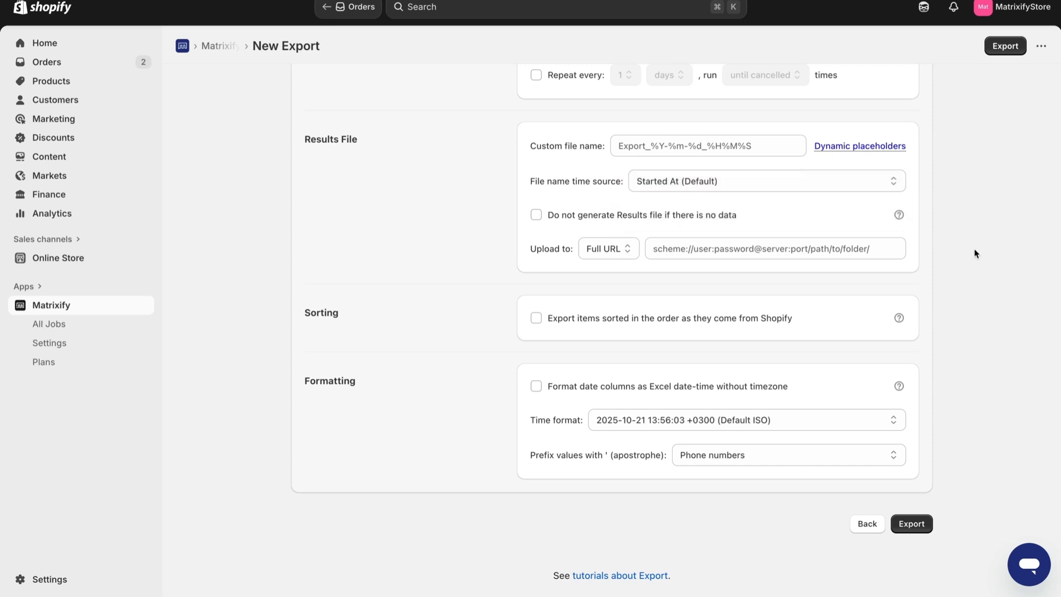
pyautogui.moveTo(897, 217)
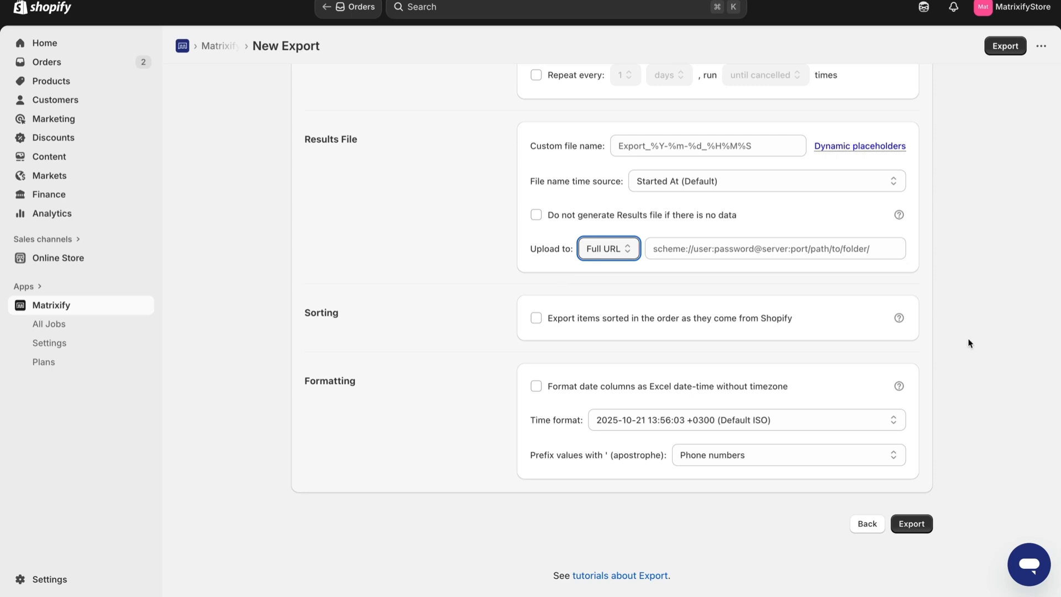
# - Review which values can be prefixed with an apostrophe in the Formatting settings, keeping Phone numbers
pyautogui.scroll(-1, 988, 351)
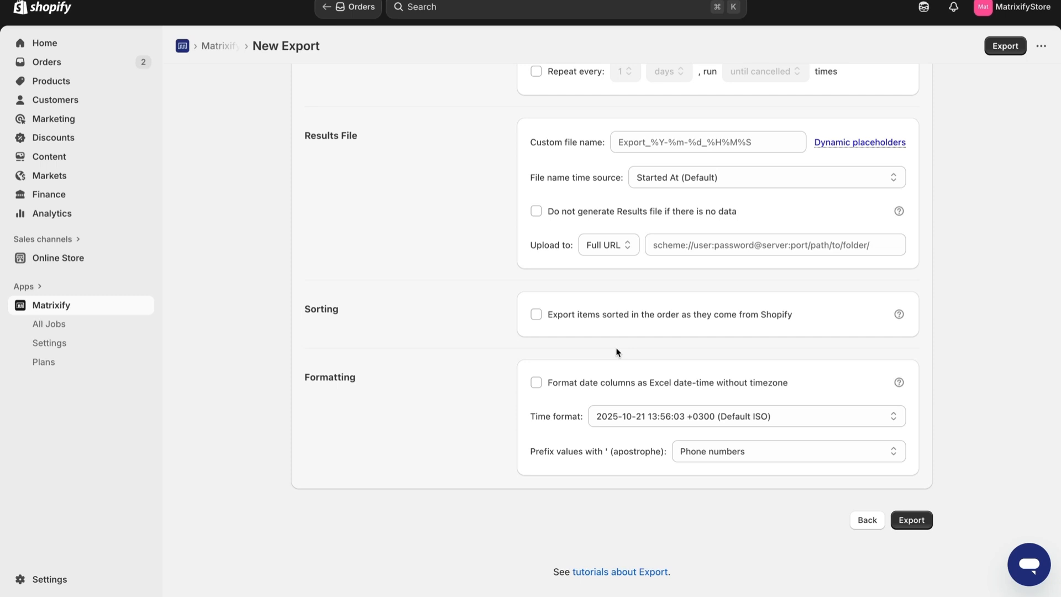
pyautogui.click(767, 456)
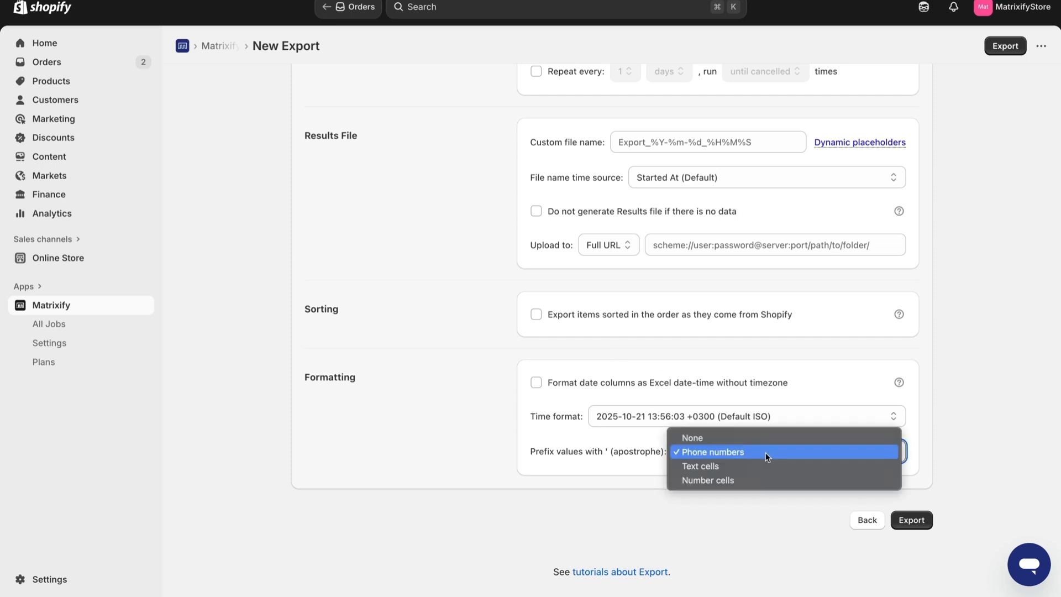
pyautogui.click(976, 483)
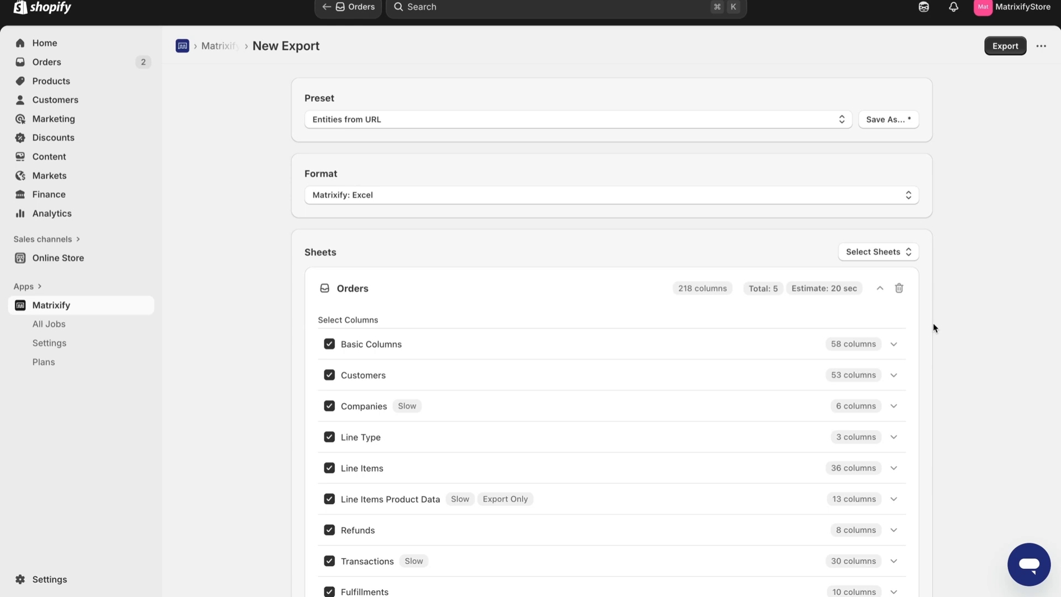
# - Run the configured orders export and open the downloaded Export_2025-10-21_142108.xlsx file in Excel
pyautogui.click(999, 48)
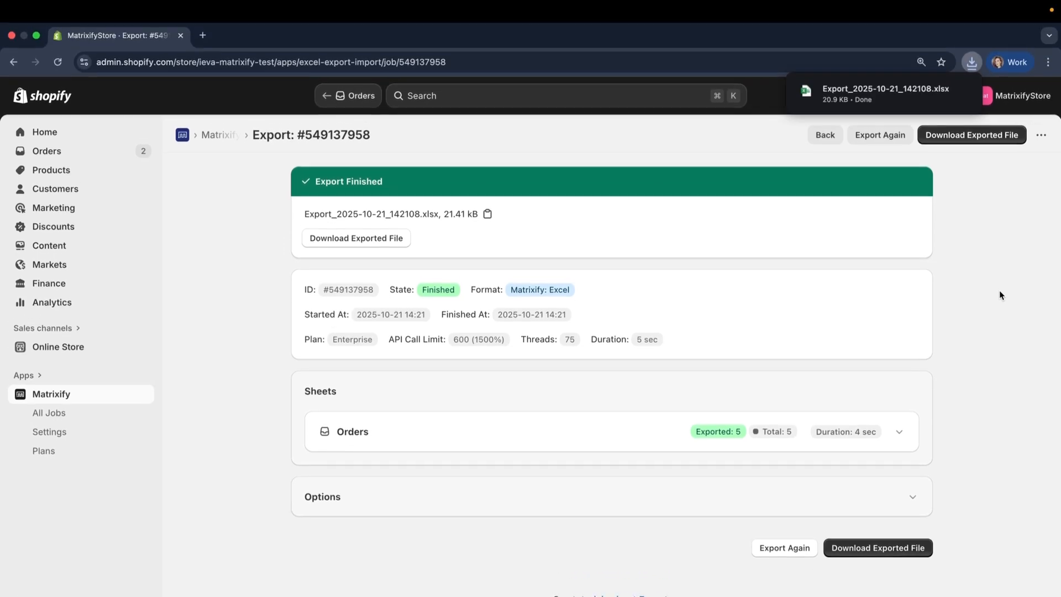
pyautogui.click(896, 99)
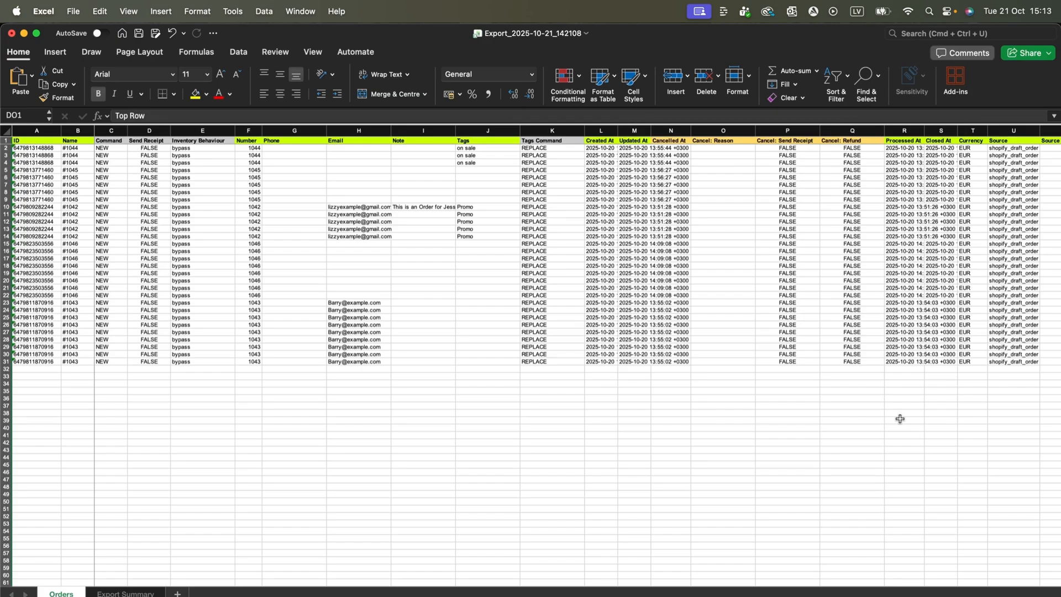
# - Look through the exported columns of the Orders sheet, then return to its first columns and enlarge the view
pyautogui.hscroll(20, 899, 419)
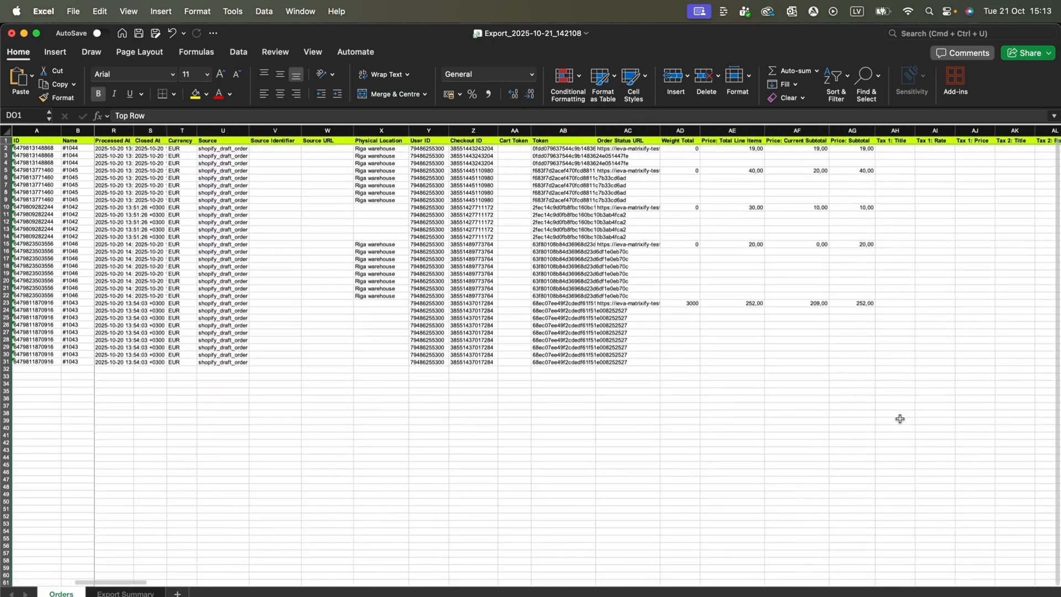
pyautogui.hscroll(20, 900, 419)
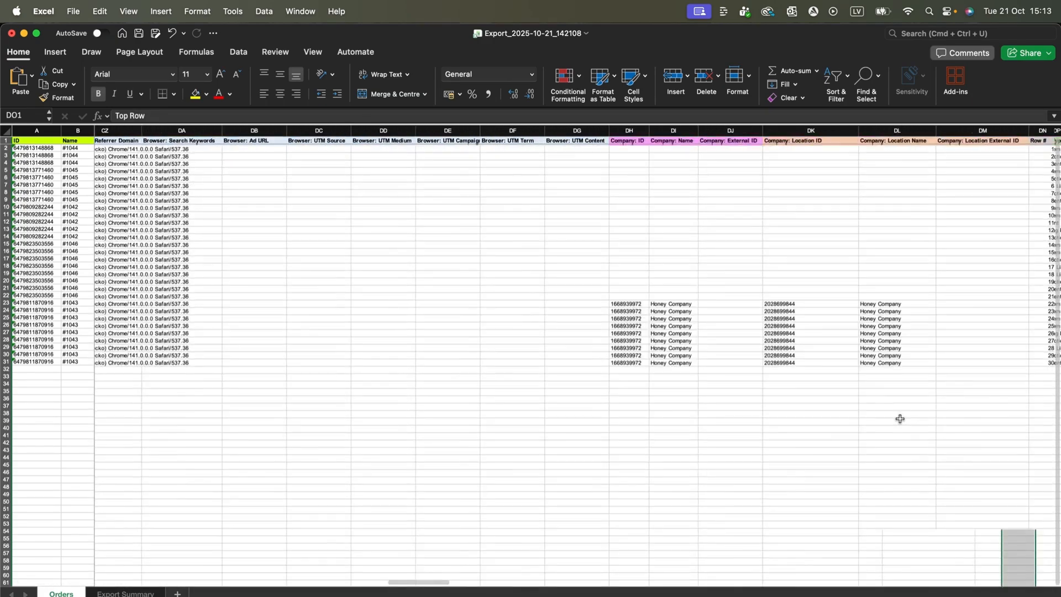
pyautogui.hscroll(20, 900, 418)
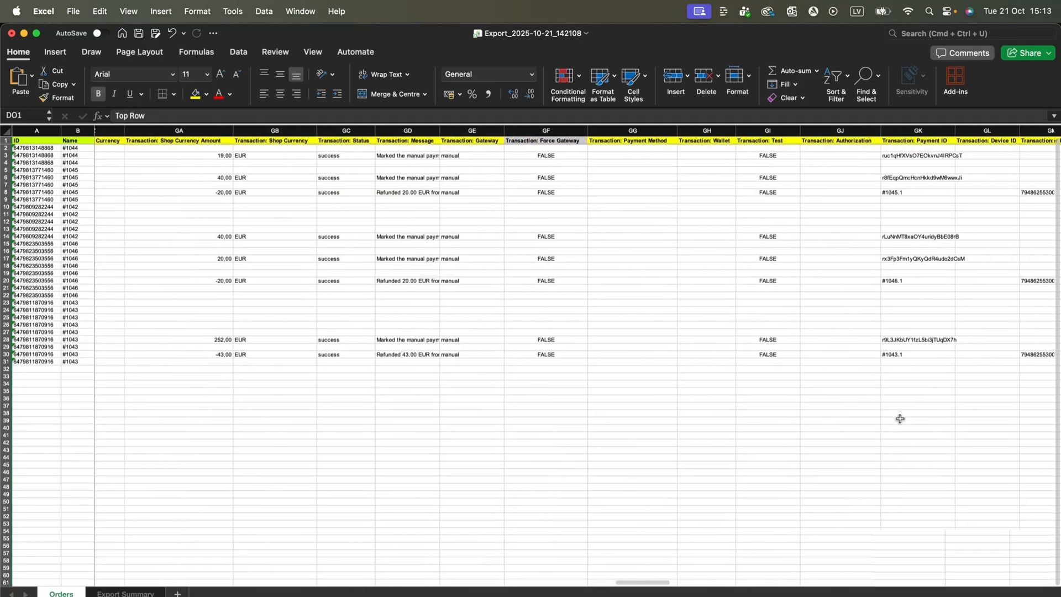
pyautogui.hscroll(-20, 210, 356)
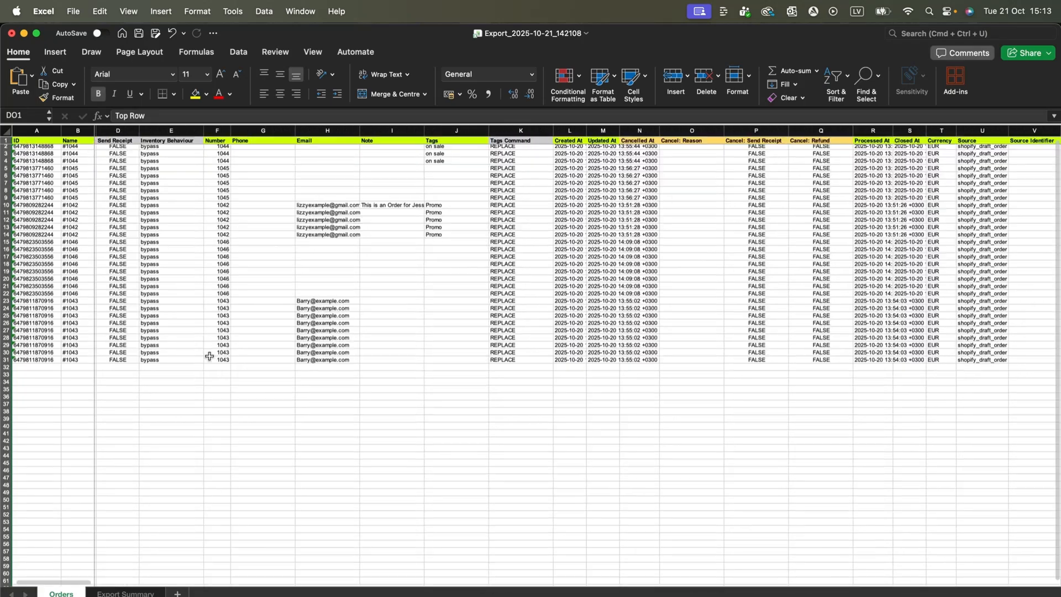
pyautogui.hscroll(-3, 209, 356)
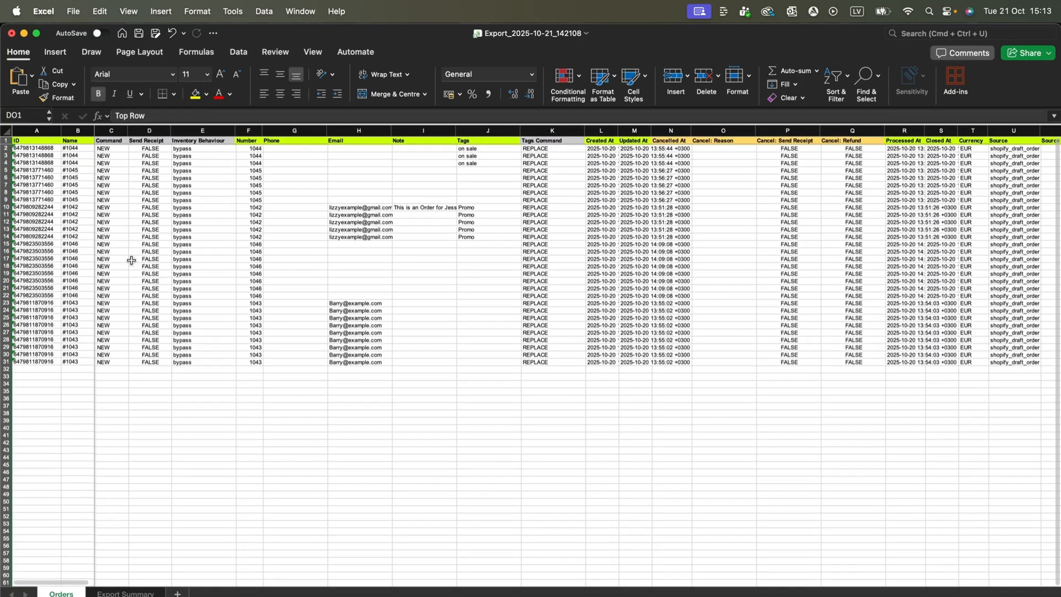
pyautogui.scroll(5, 87, 201)
pyautogui.scroll(5, 86, 200)
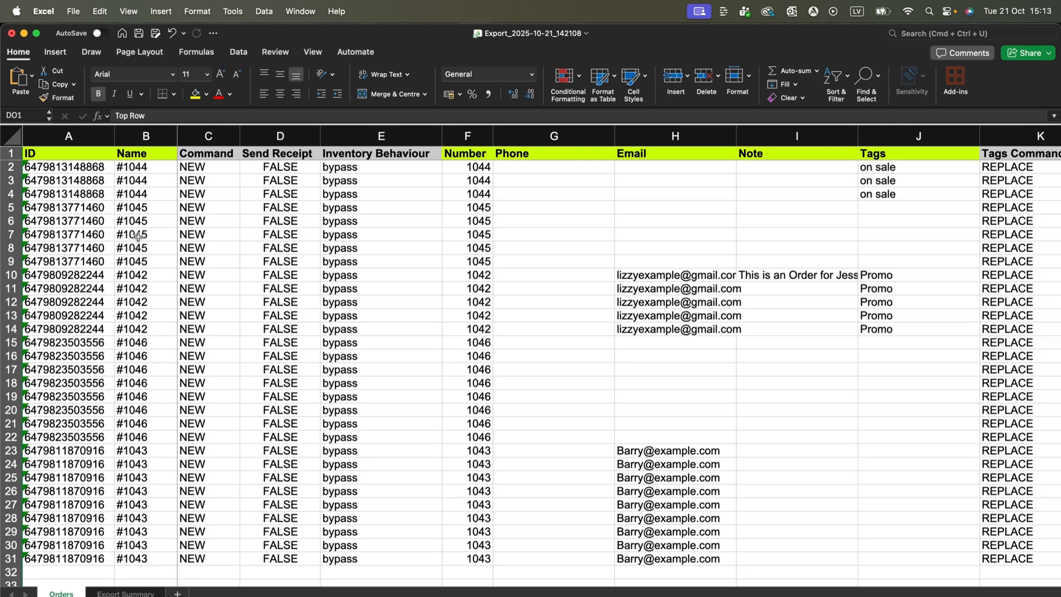
# - Examine the Line: Type column and the rows 2 to 4 that belong to the first exported order
pyautogui.moveTo(11, 167); pyautogui.dragTo(11, 194)
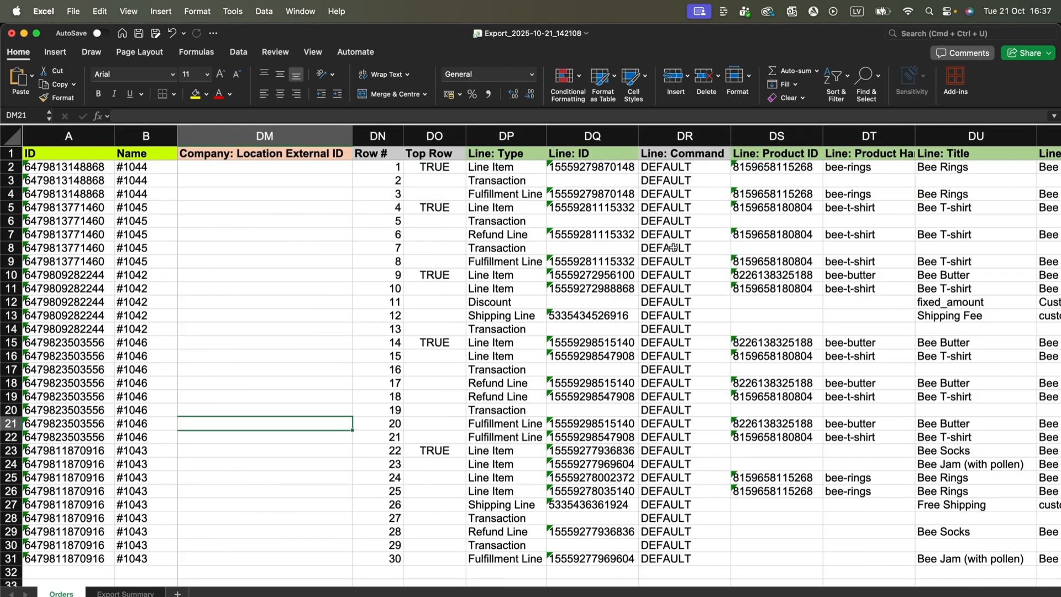
pyautogui.click(501, 136)
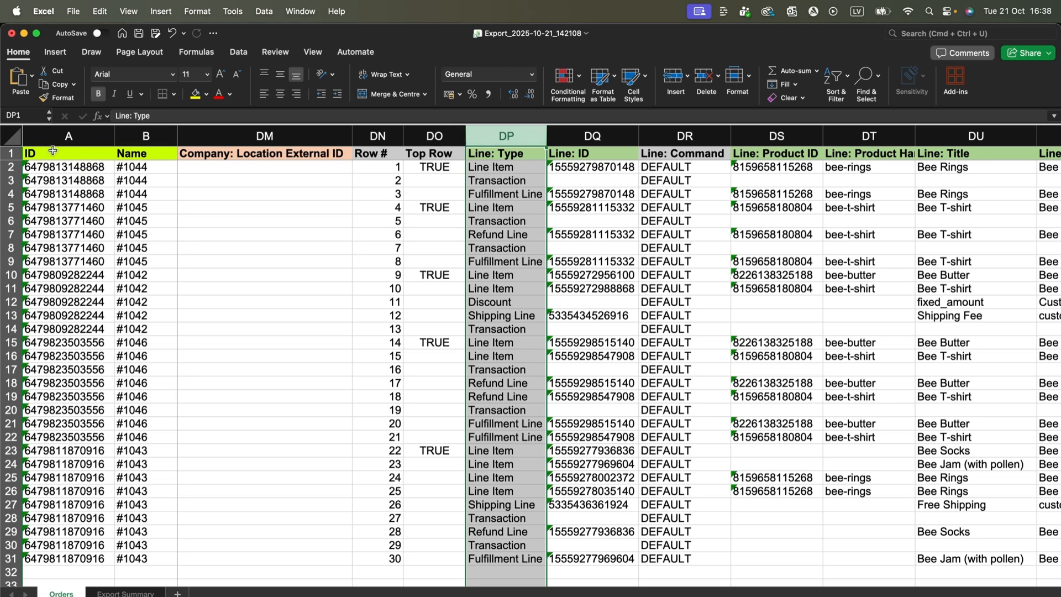
pyautogui.click(11, 168)
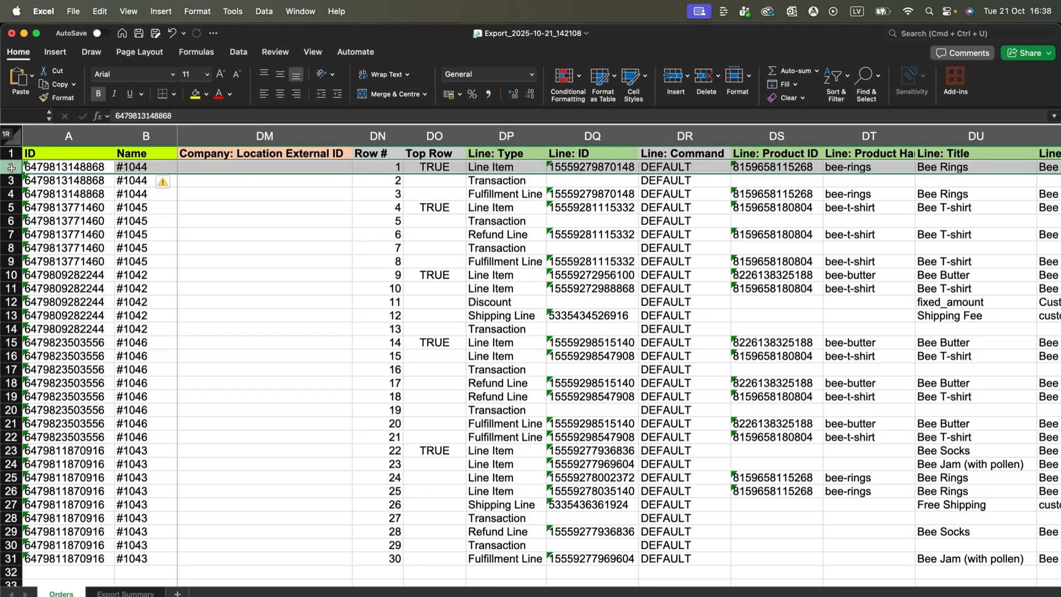
pyautogui.moveTo(11, 167); pyautogui.dragTo(11, 196)
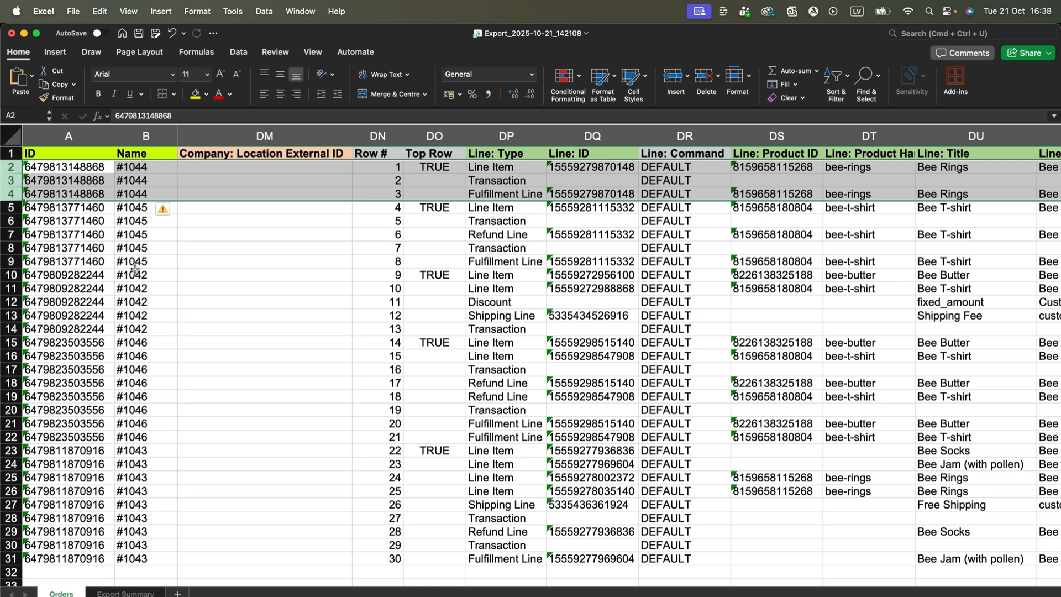
# - Select the Line Item row 2 and inspect its Line columns, from product and variant details to quantity, price and total
pyautogui.click(11, 167)
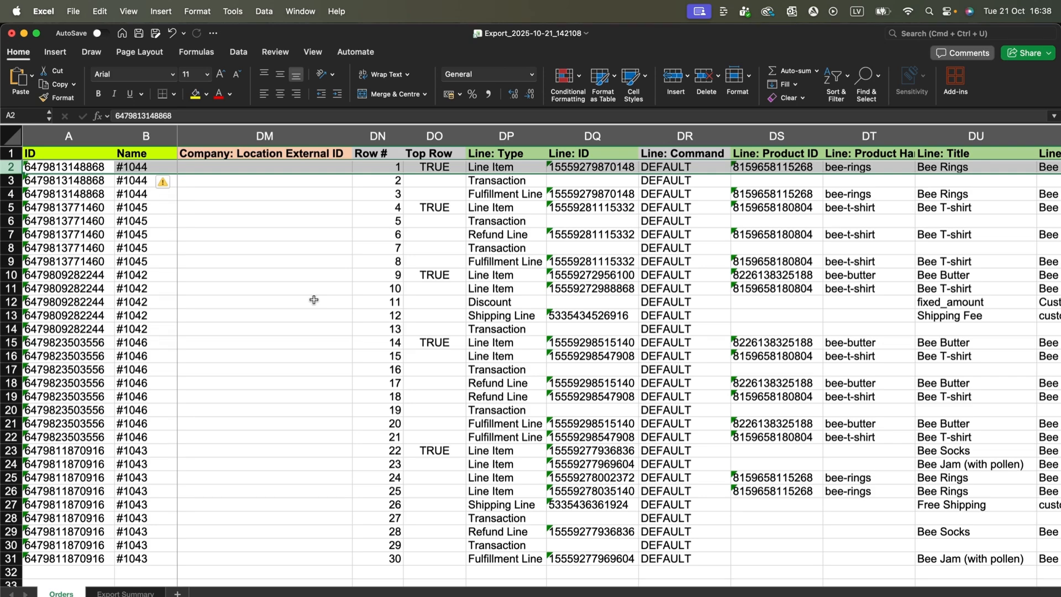
pyautogui.hscroll(5, 793, 309)
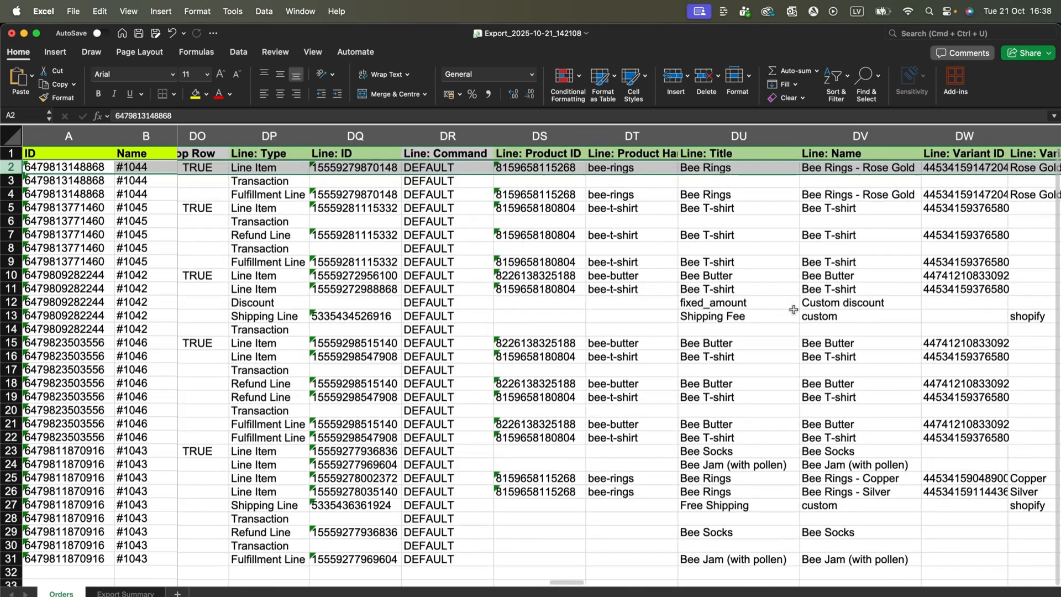
pyautogui.hscroll(5, 794, 310)
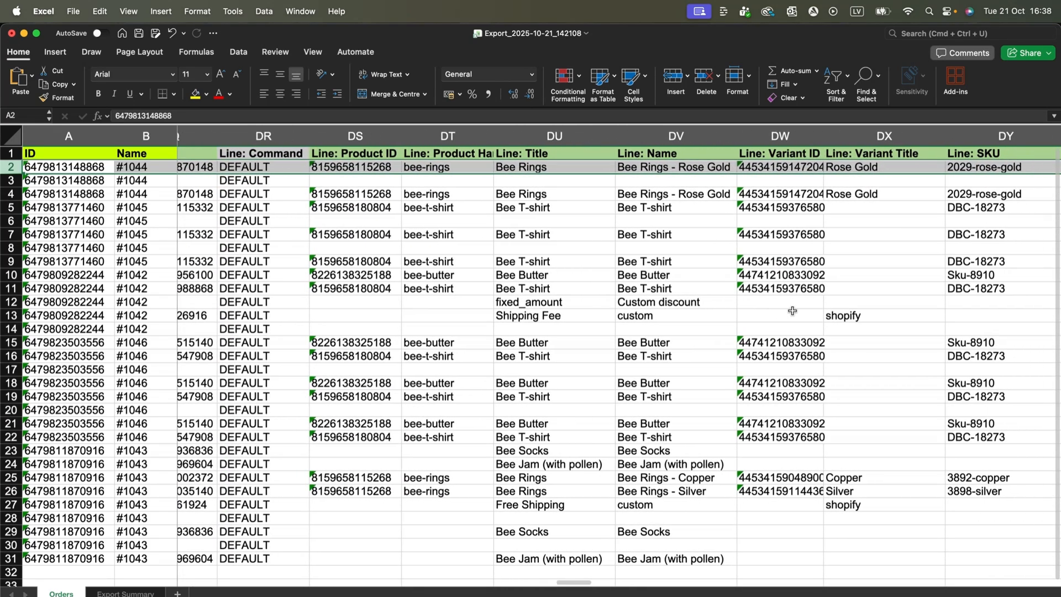
pyautogui.hscroll(6, 792, 311)
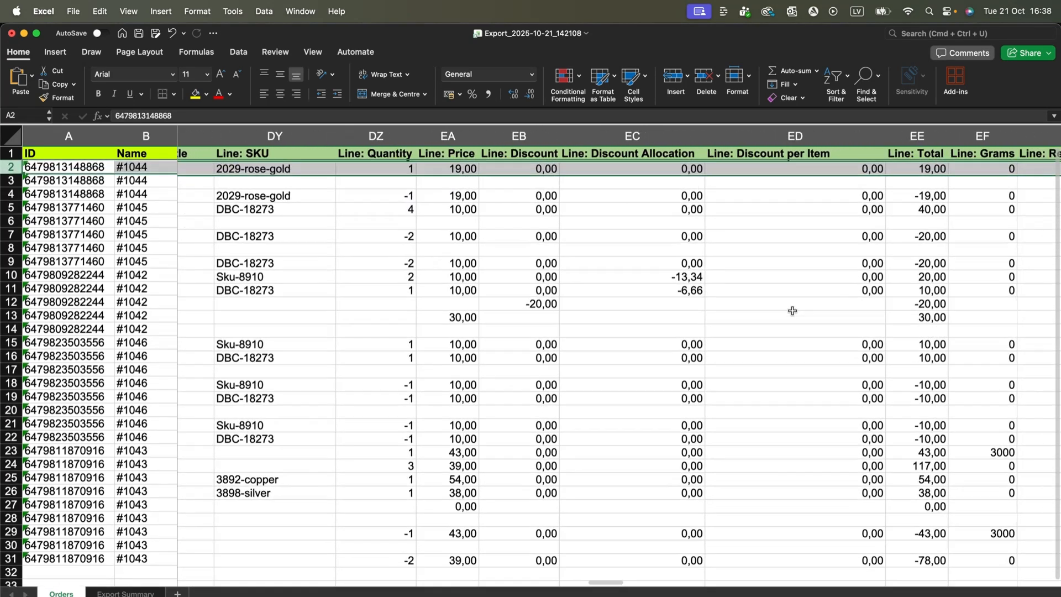
pyautogui.hscroll(3, 792, 311)
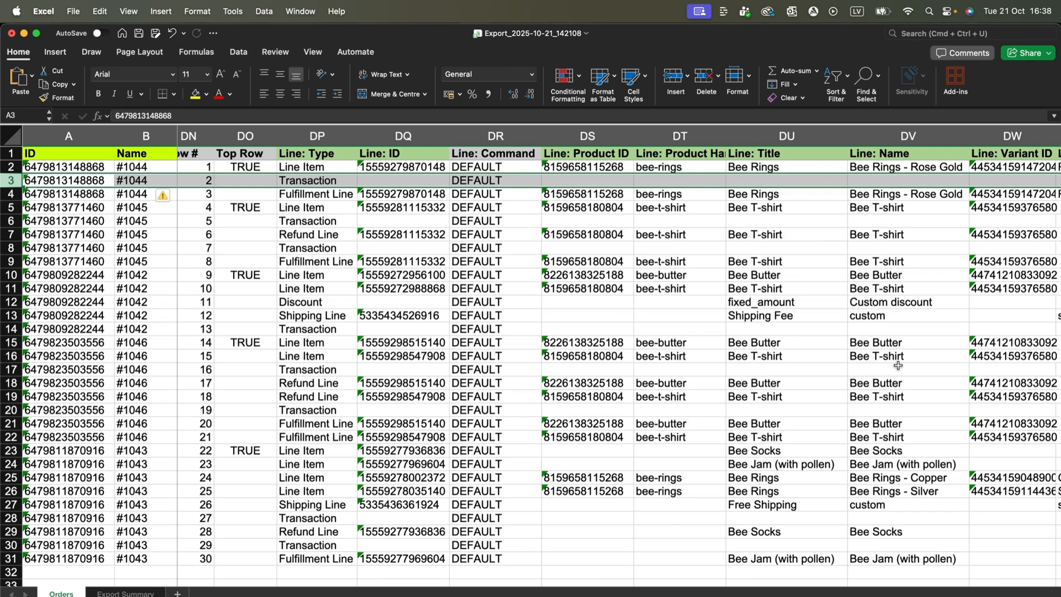
# - Inspect the Transaction columns for row 3, from Transaction: ID and Amount to Payment ID
pyautogui.hscroll(15, 897, 365)
pyautogui.hscroll(20, 898, 366)
pyautogui.hscroll(5, 898, 365)
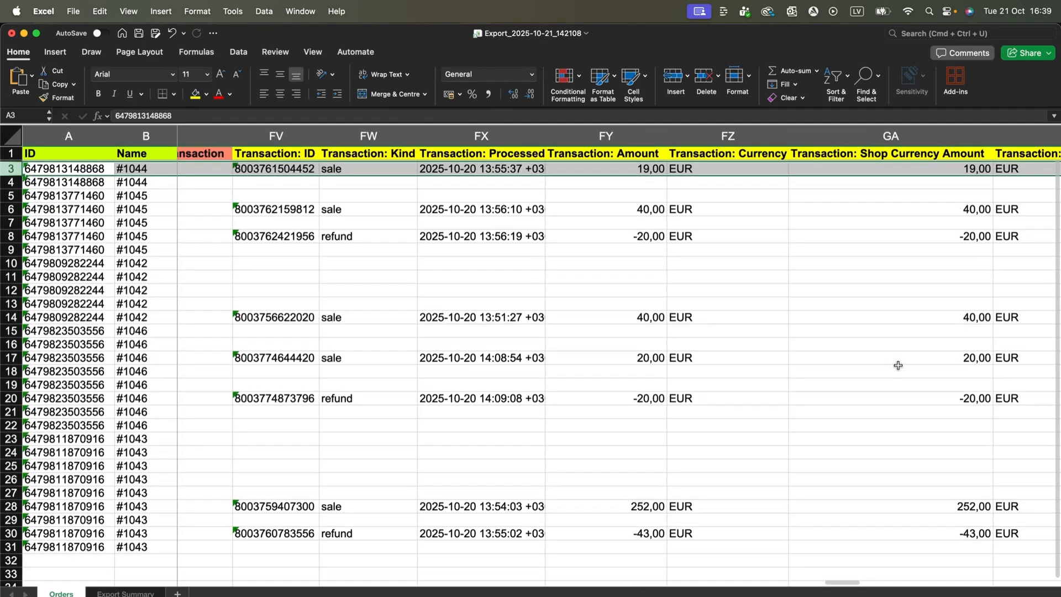
pyautogui.scroll(1, 898, 365)
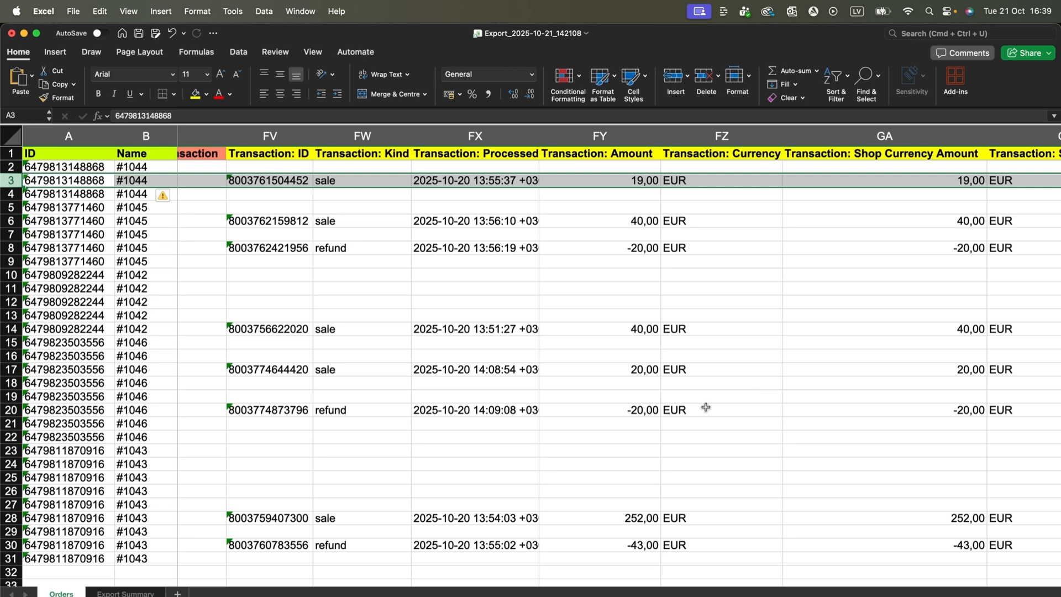
pyautogui.hscroll(5, 706, 408)
pyautogui.hscroll(5, 706, 408)
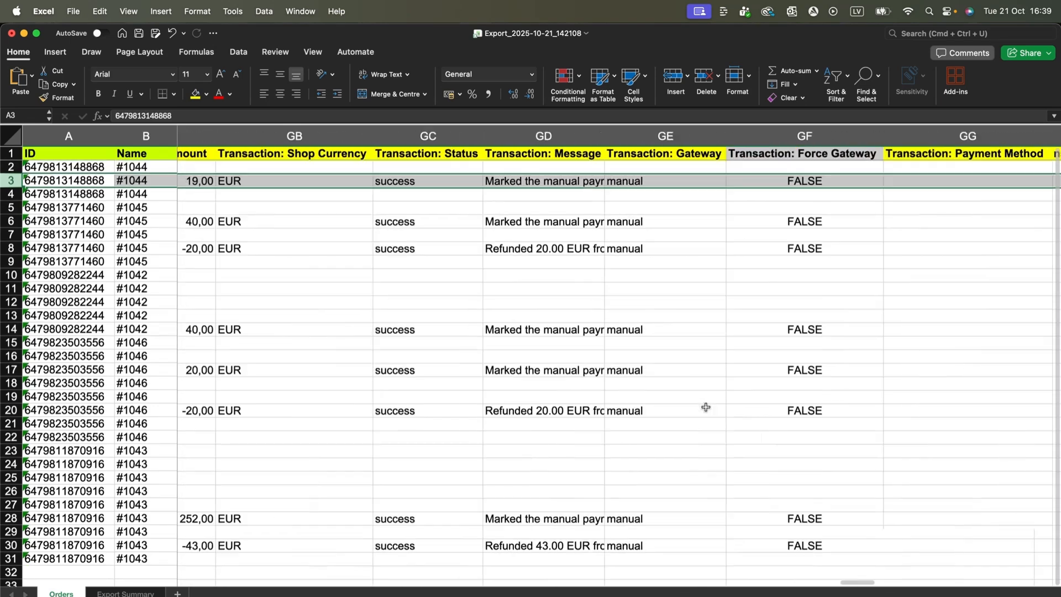
pyautogui.hscroll(5, 706, 408)
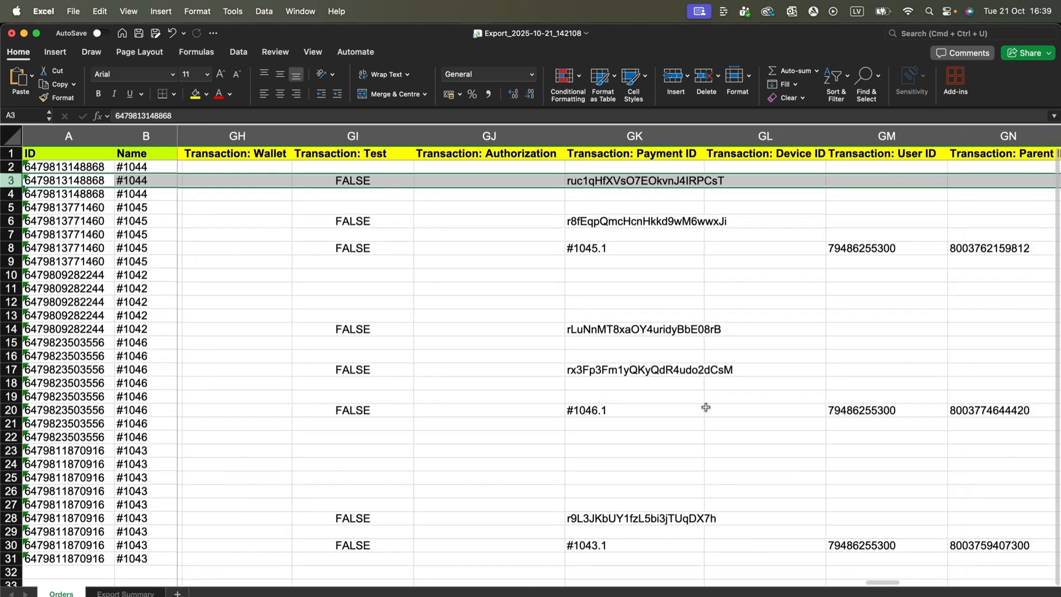
# - Select the Fulfillment Line row 4 and inspect its line details and Fulfillment columns, such as status, tracking company and location
pyautogui.hscroll(-20, 706, 407)
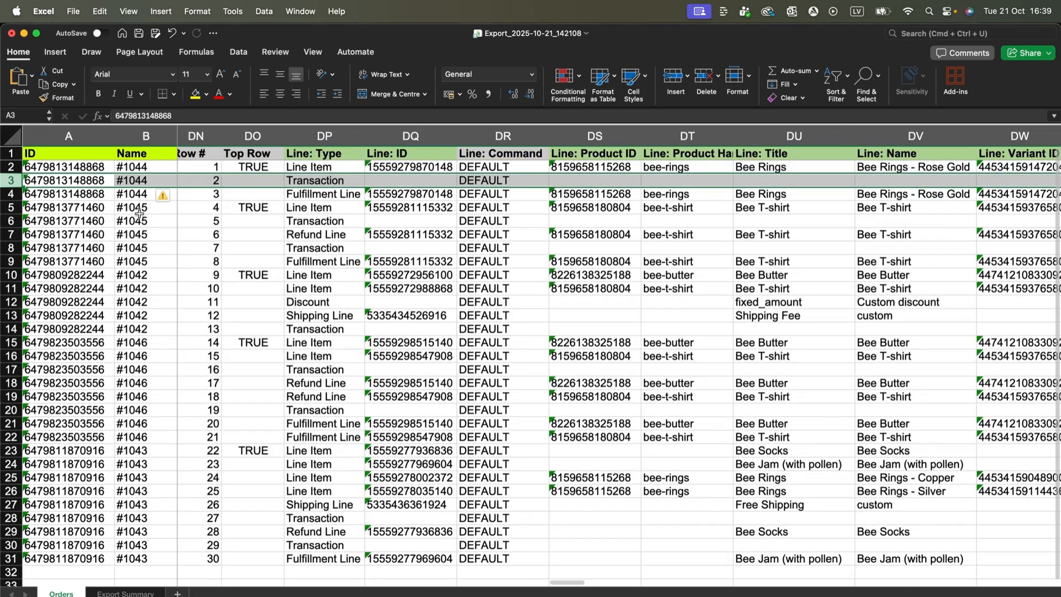
pyautogui.click(10, 193)
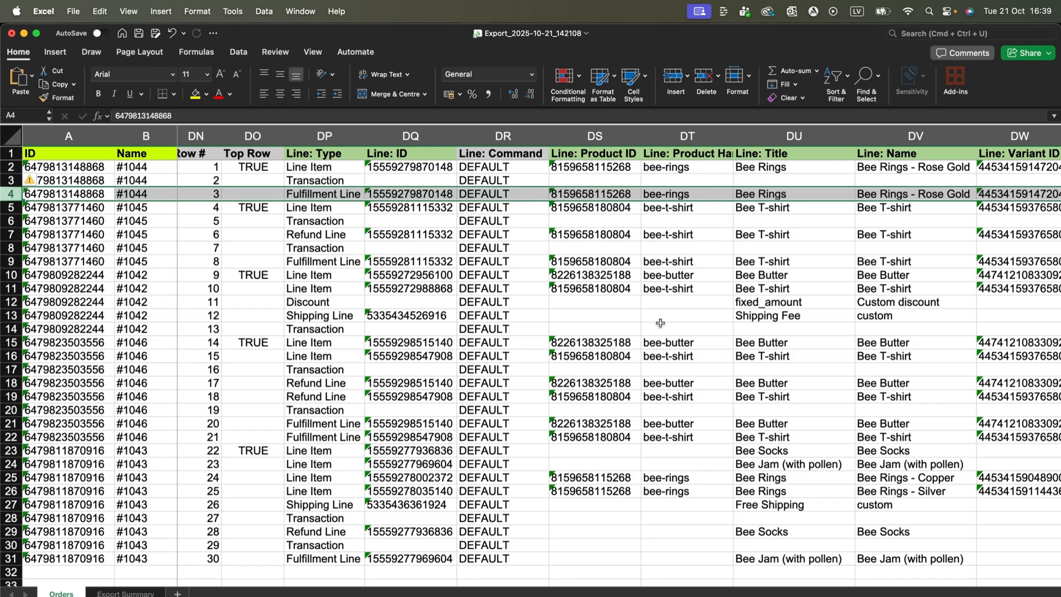
pyautogui.hscroll(20, 660, 323)
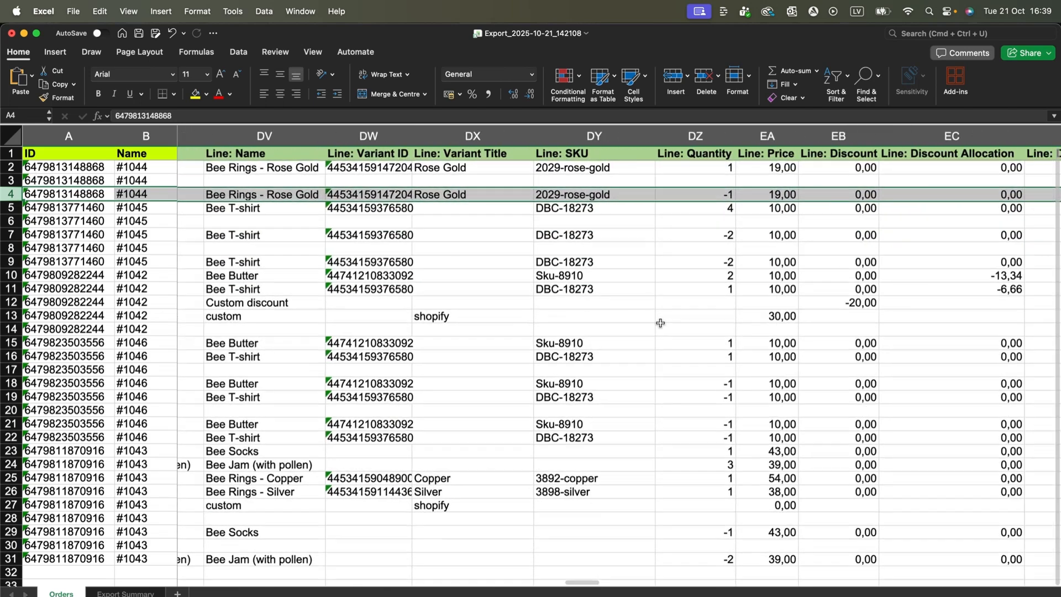
pyautogui.hscroll(15, 661, 323)
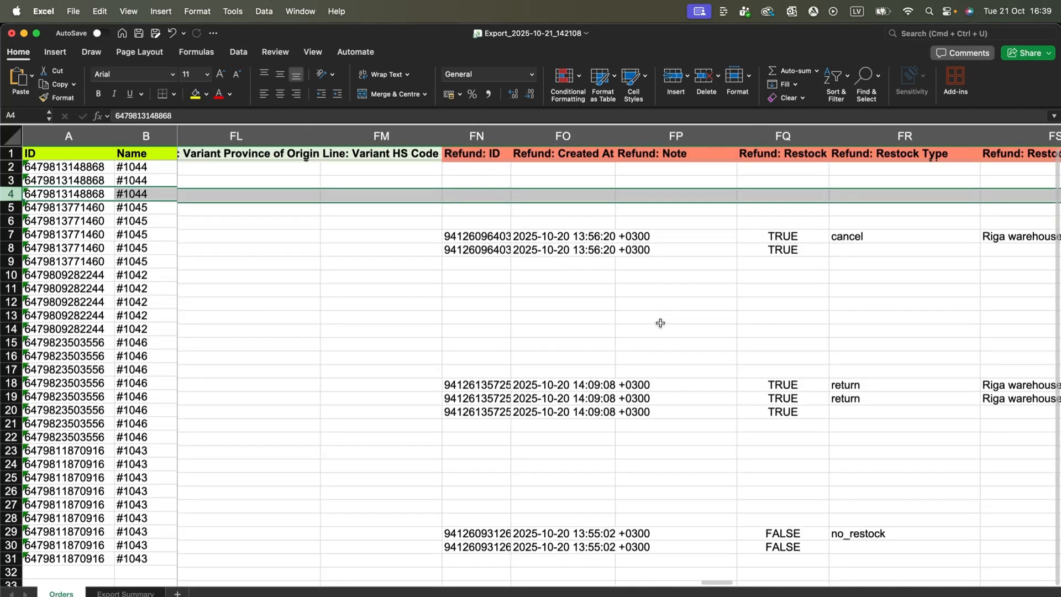
pyautogui.hscroll(15, 661, 323)
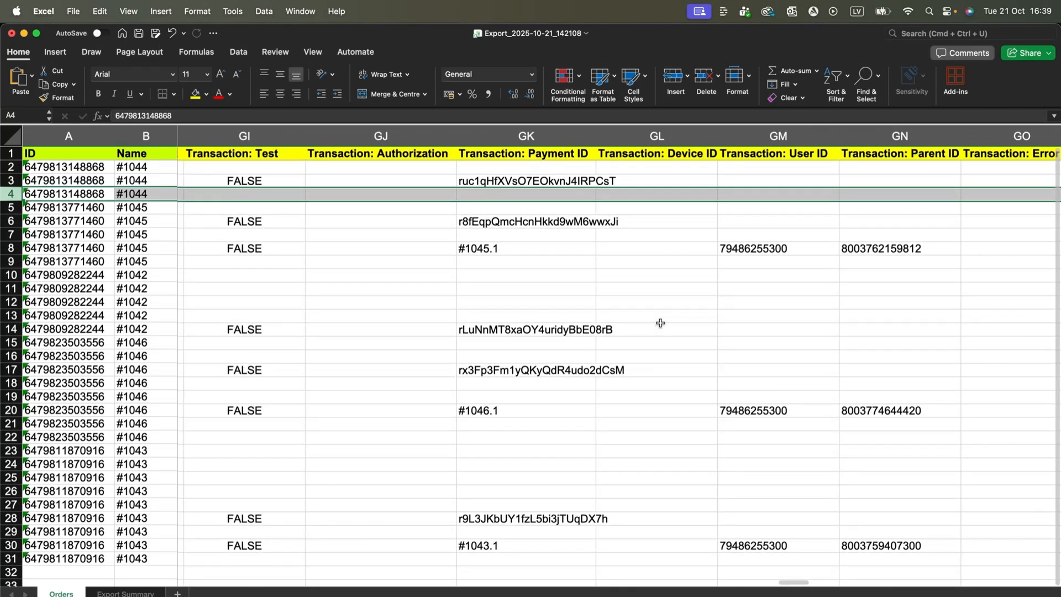
pyautogui.hscroll(10, 661, 323)
pyautogui.hscroll(-5, 661, 323)
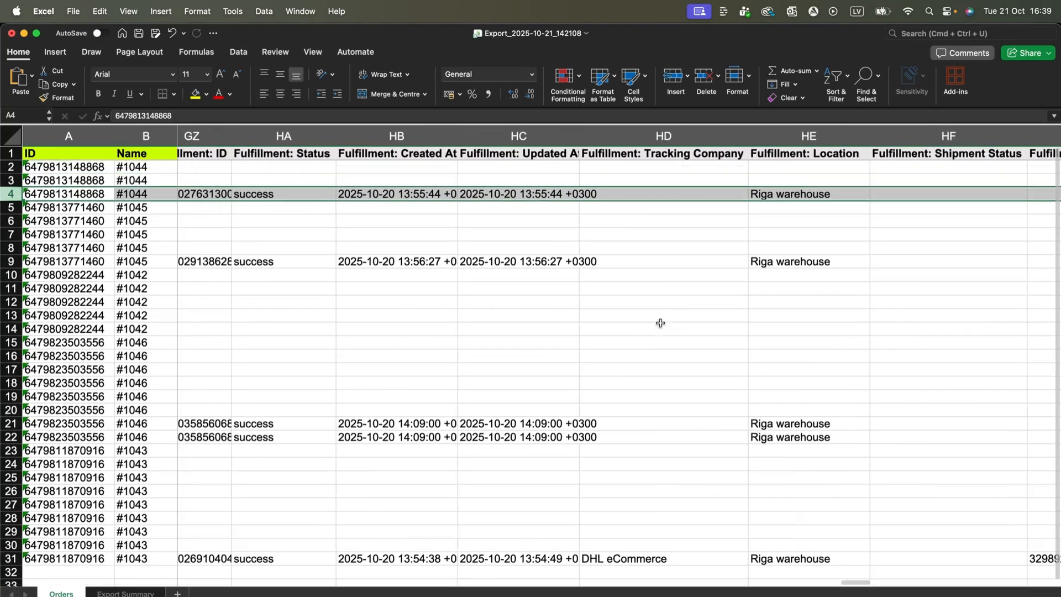
pyautogui.hscroll(2, 660, 323)
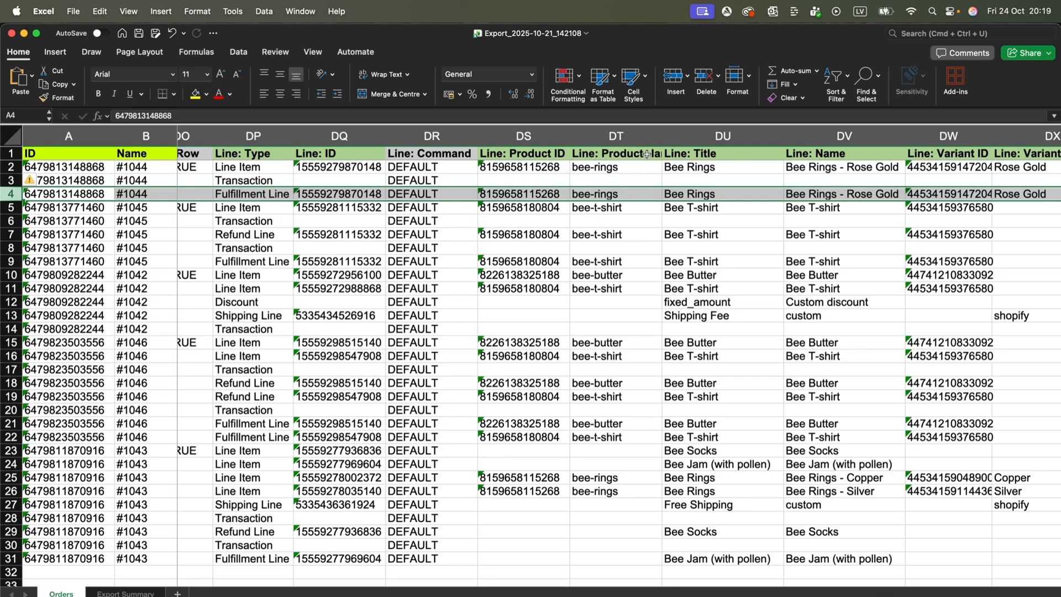
# - Examine the product and variant details of the Fulfillment Line in row 4, from Line: Product ID through Line: SKU
pyautogui.hscroll(5, 843, 223)
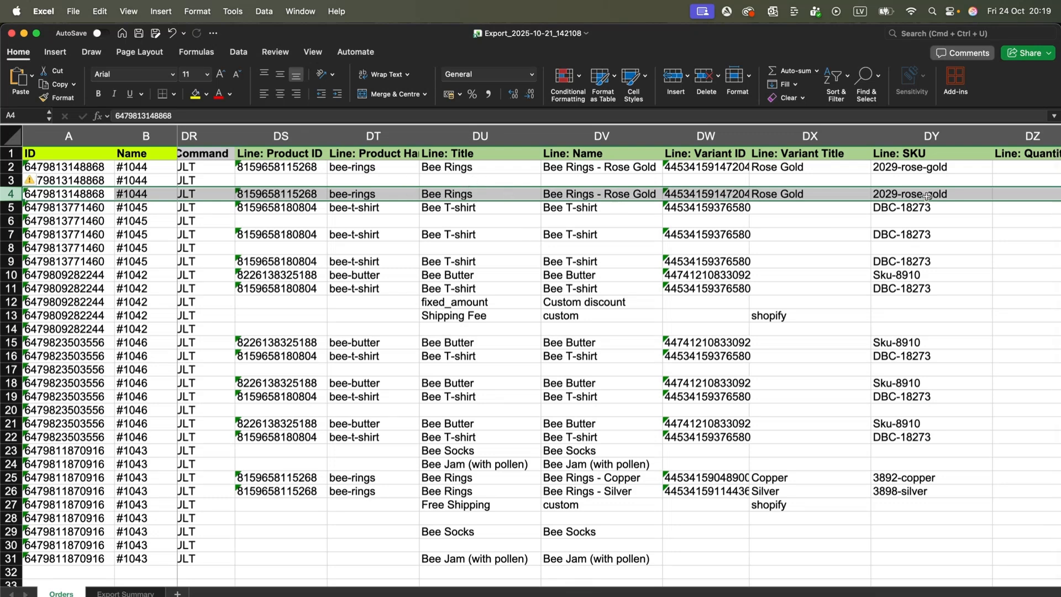
pyautogui.hscroll(5, 808, 247)
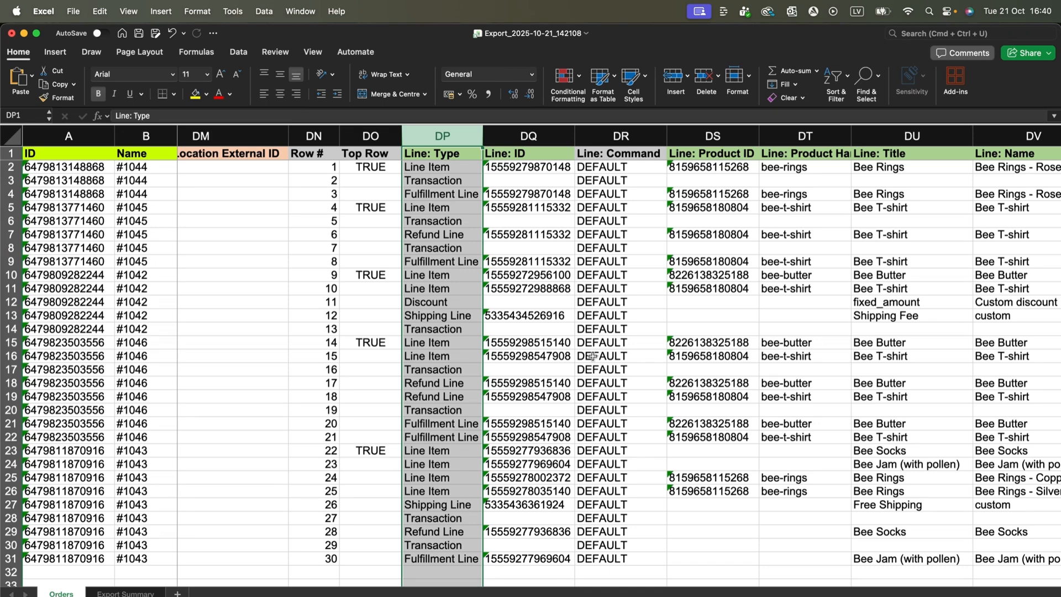
# - Clear the Line: Type column selection by selecting cell DQ17, and open the Export Summary sheet
pyautogui.click(521, 370)
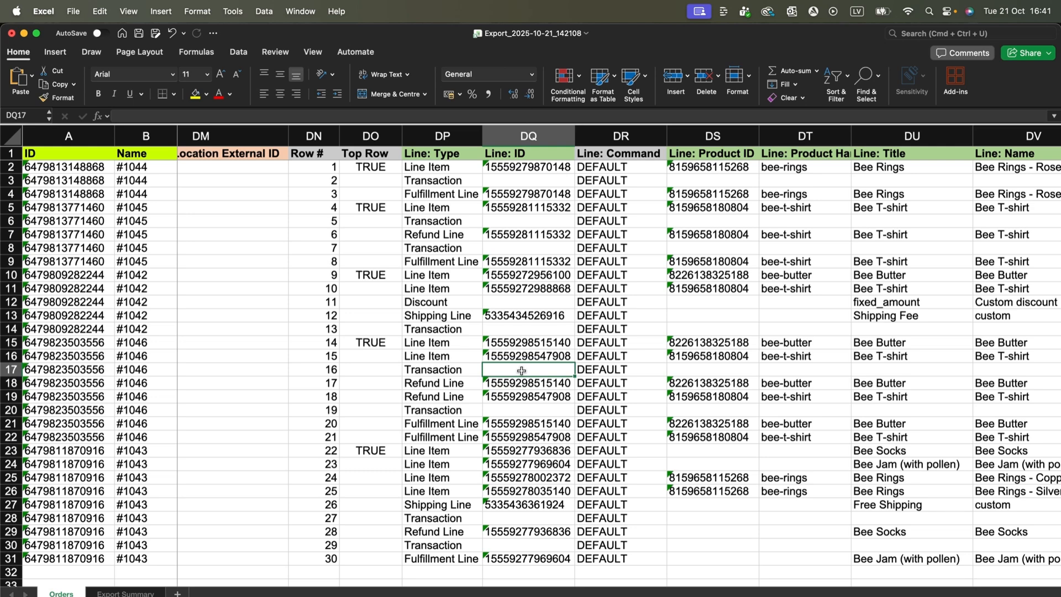
pyautogui.click(126, 593)
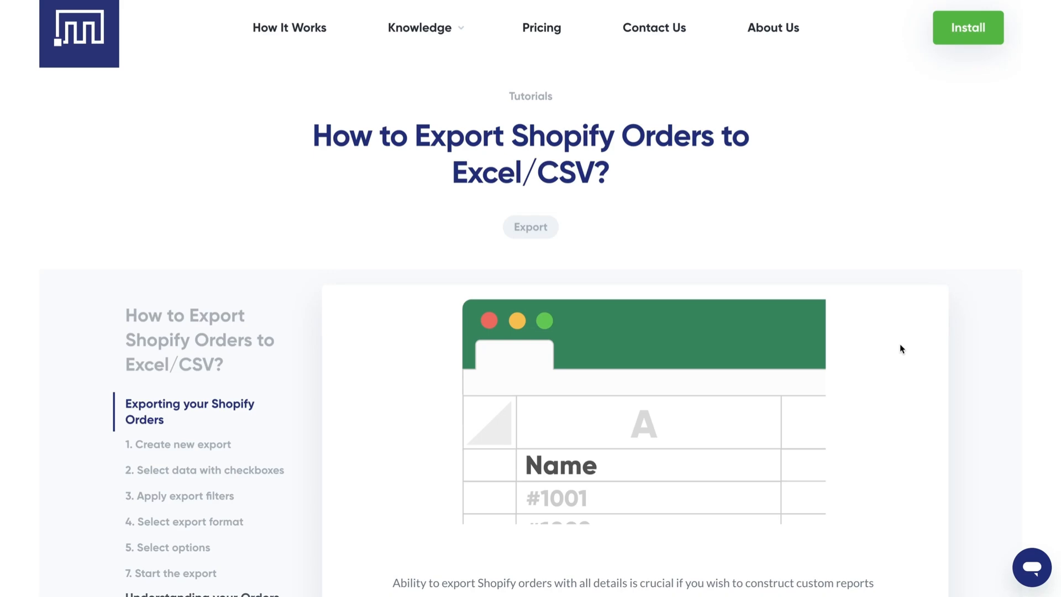
# - Read through the Matrixify website tutorial on exporting Shopify orders, from creating the export through column checkboxes and filters to format selection
pyautogui.scroll(-10, 900, 345)
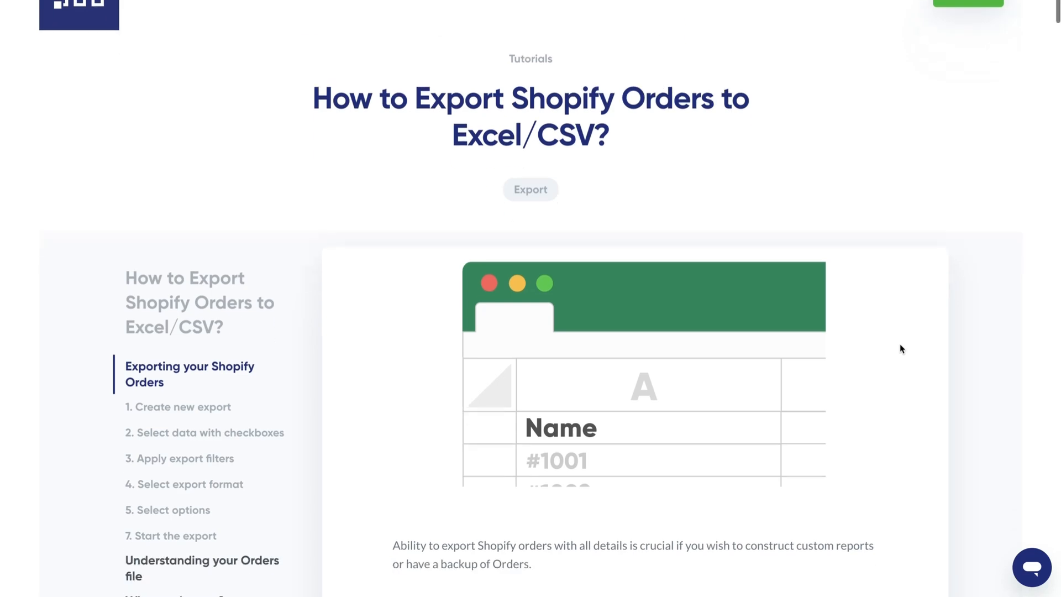
pyautogui.scroll(-15, 901, 347)
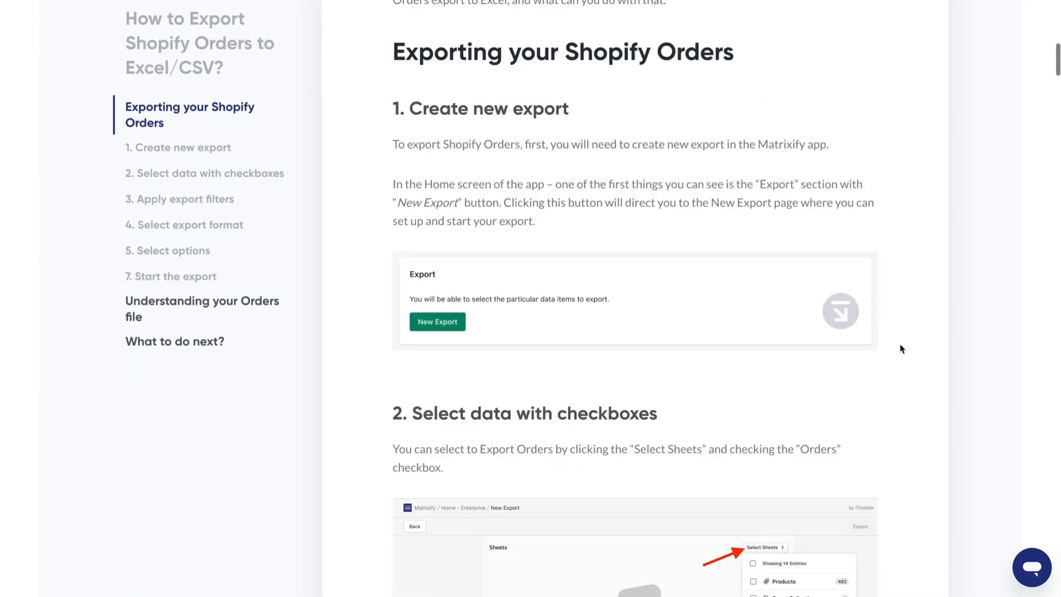
pyautogui.scroll(-12, 899, 345)
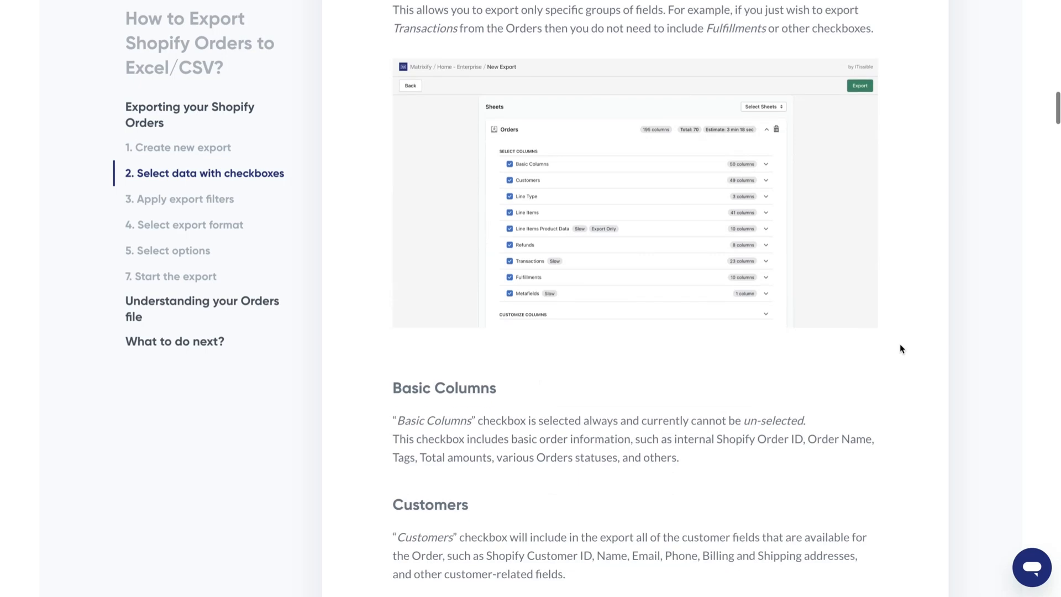
pyautogui.scroll(-12, 899, 348)
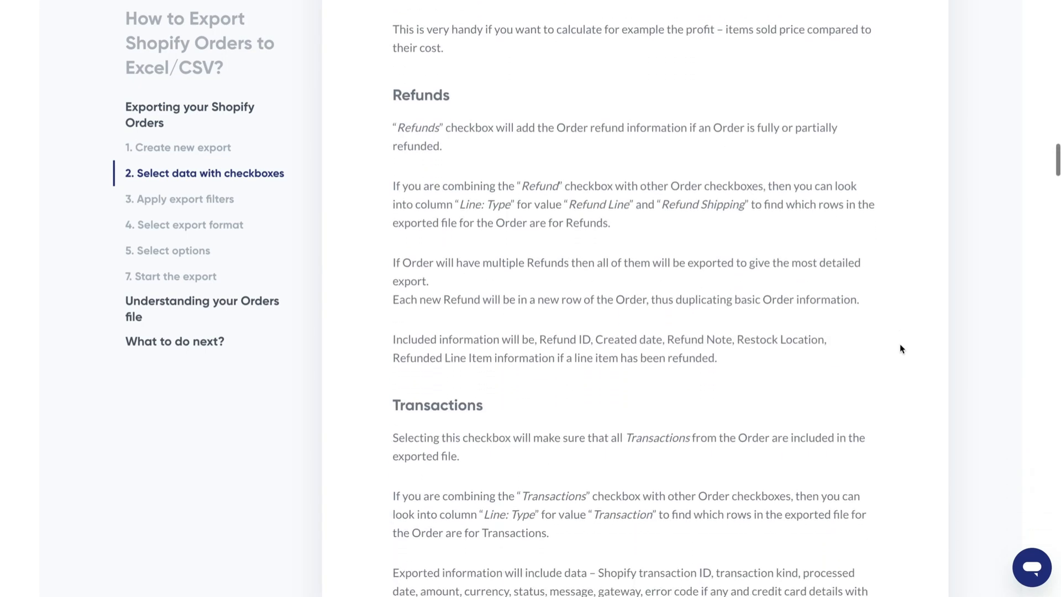
pyautogui.scroll(-7, 901, 348)
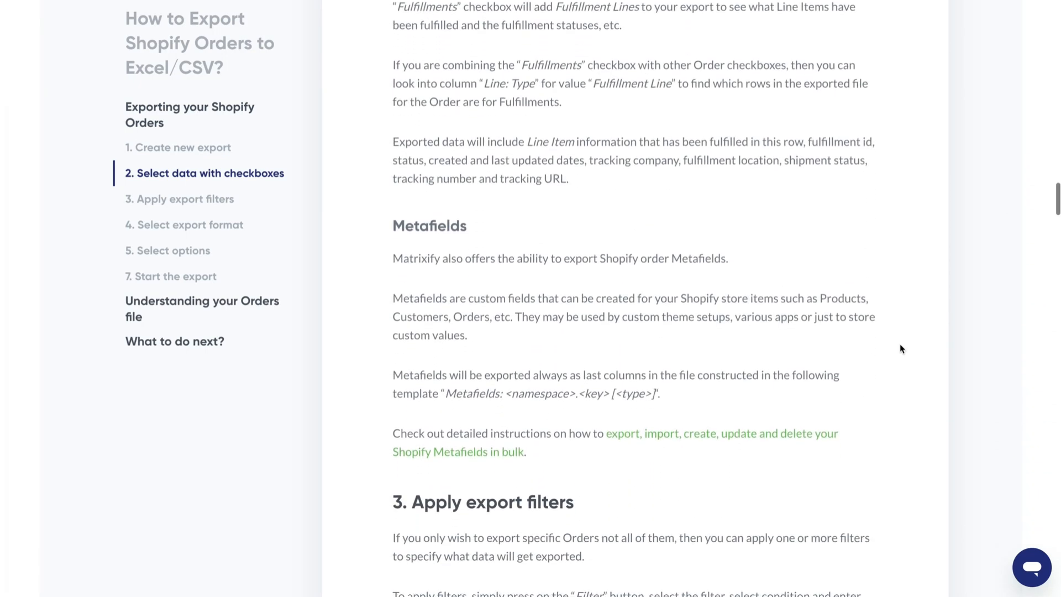
pyautogui.scroll(-11, 899, 348)
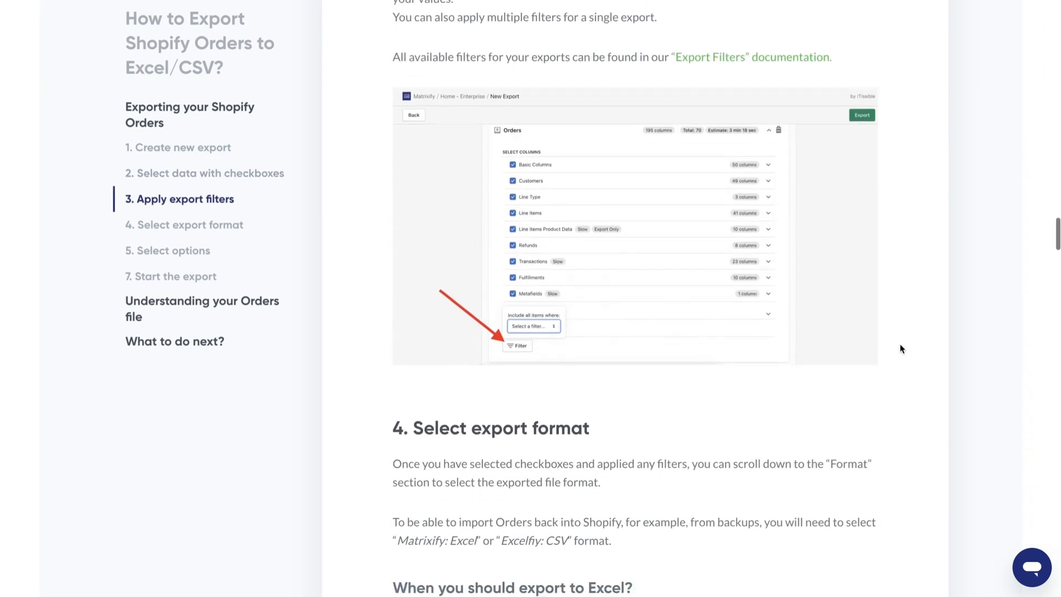
pyautogui.scroll(-16, 900, 348)
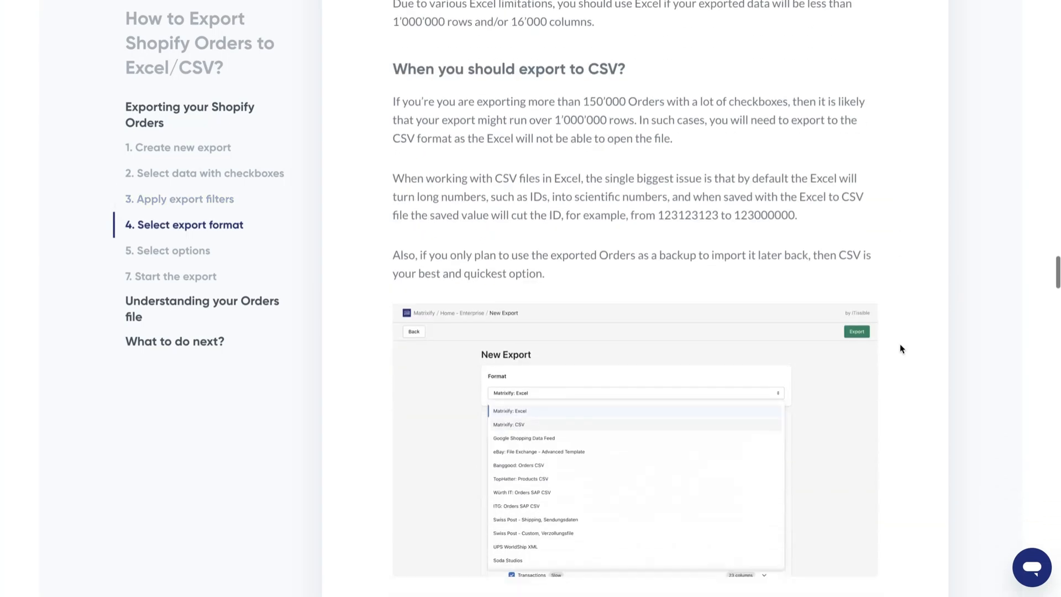
pyautogui.scroll(-2, 901, 348)
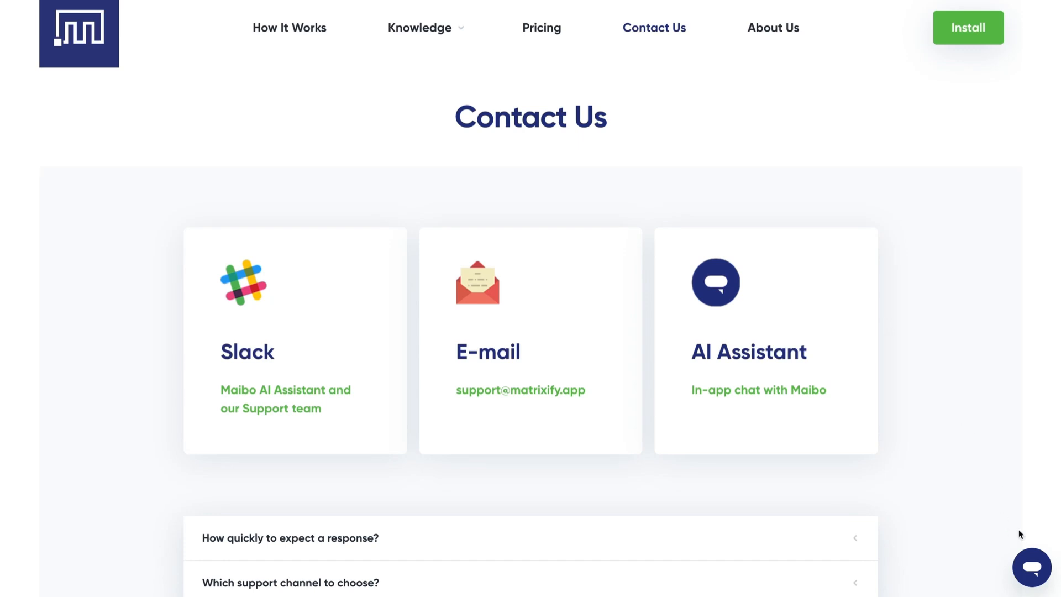
# - Open the Maibo support chat from the Contact Us page and start a new conversation
pyautogui.click(1033, 564)
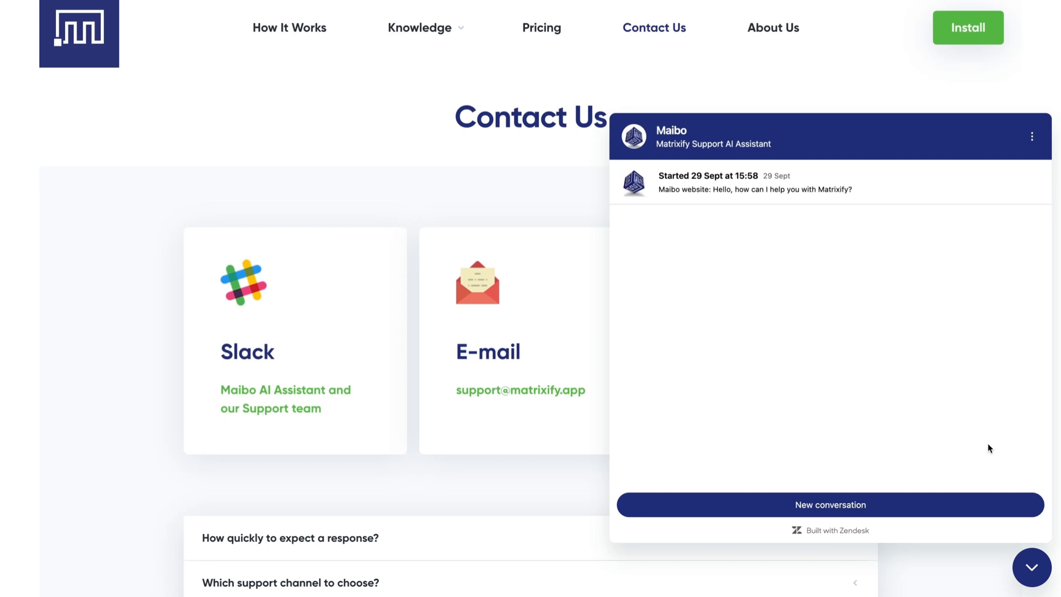
pyautogui.click(894, 505)
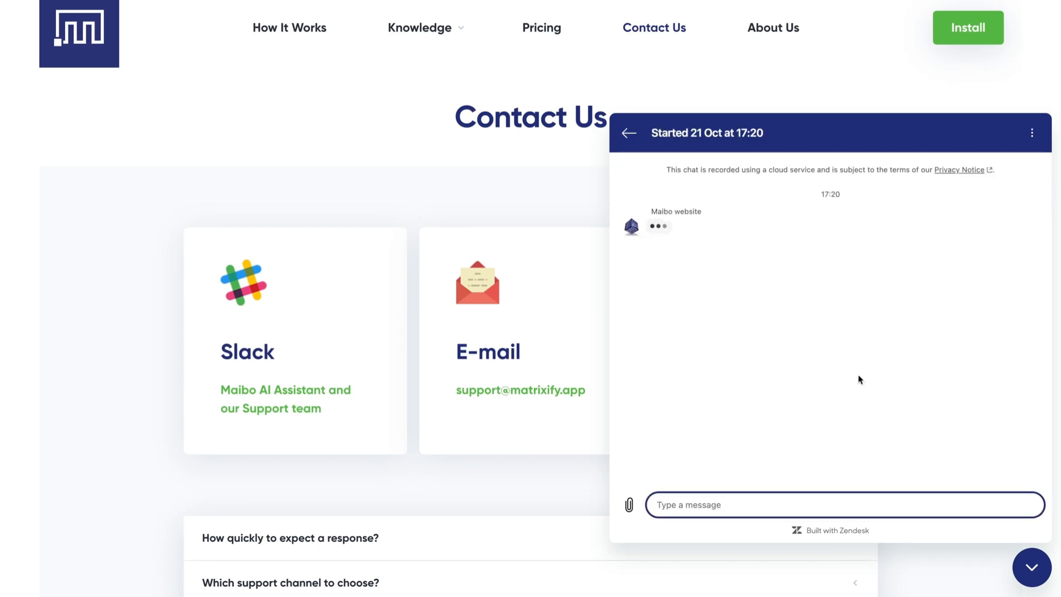